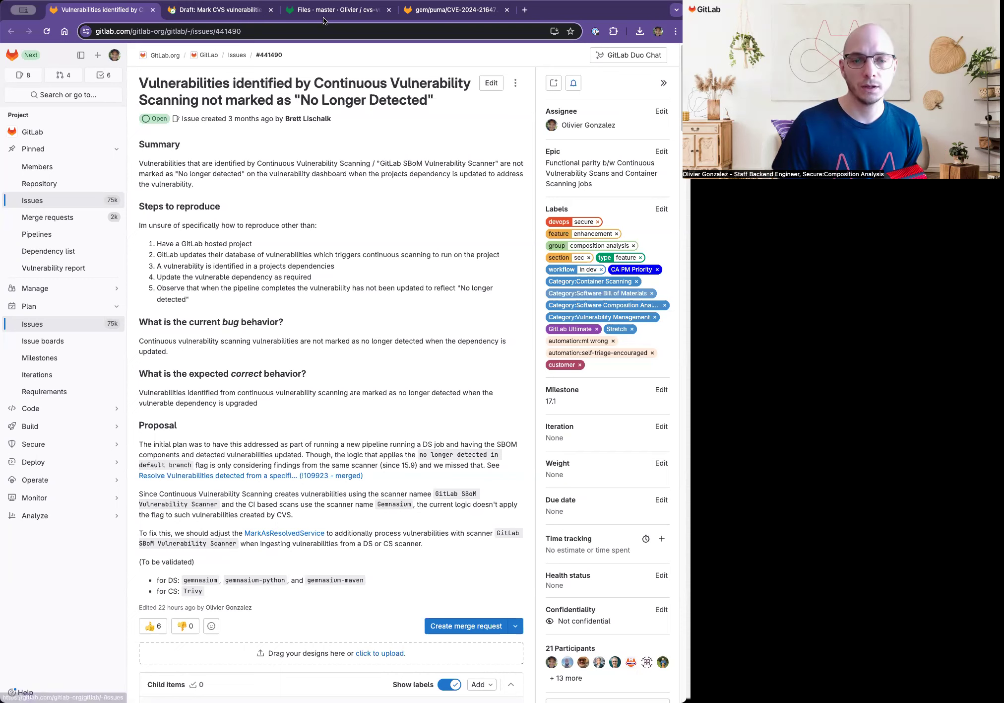
- Review the Gemfile and the .gitlab-ci.yml in the cvs-vulnerabilities-not-marked project's repository
{"action": "left_click", "coordinate": [339, 11]}
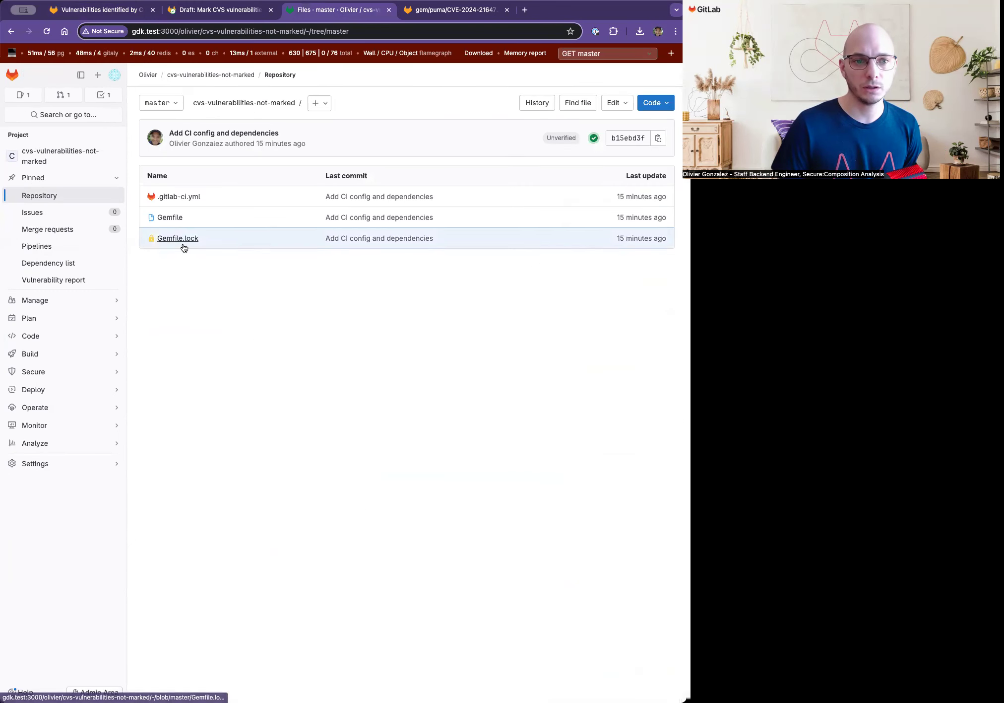
{"action": "left_click", "coordinate": [169, 218]}
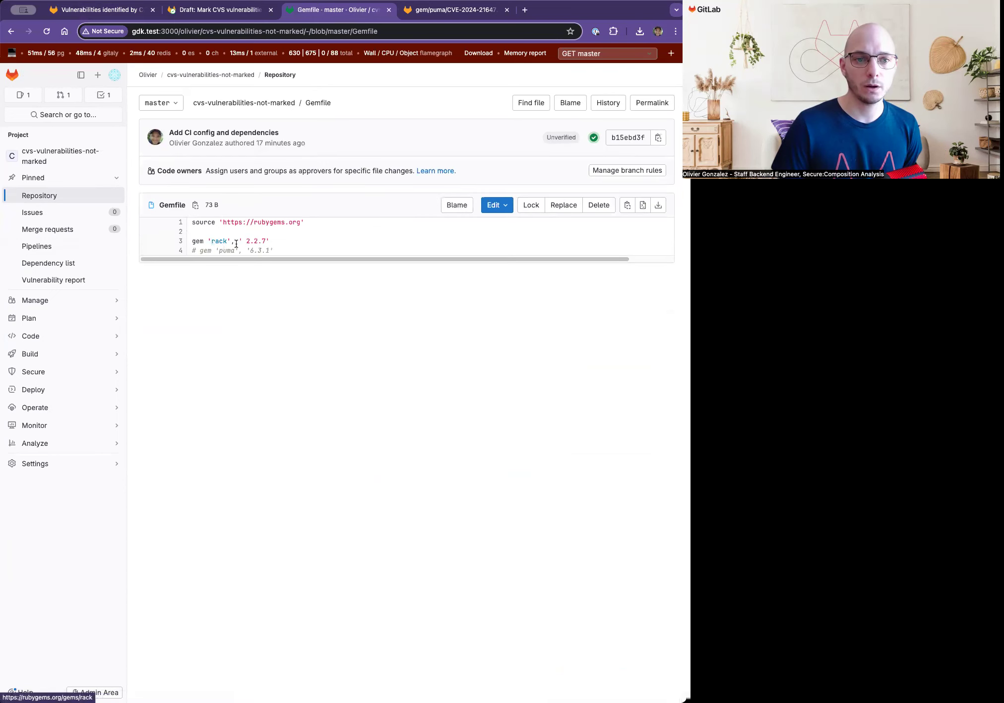
{"action": "key", "text": "super+Left"}
{"action": "left_click", "coordinate": [184, 199]}
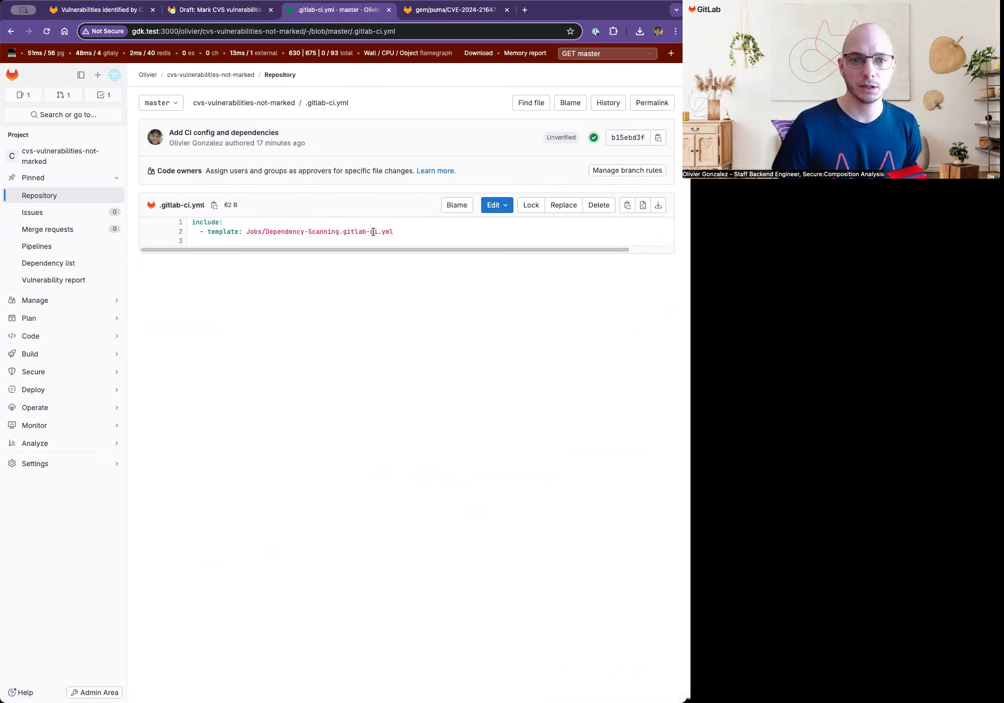
{"action": "key", "text": "super+bracketleft"}
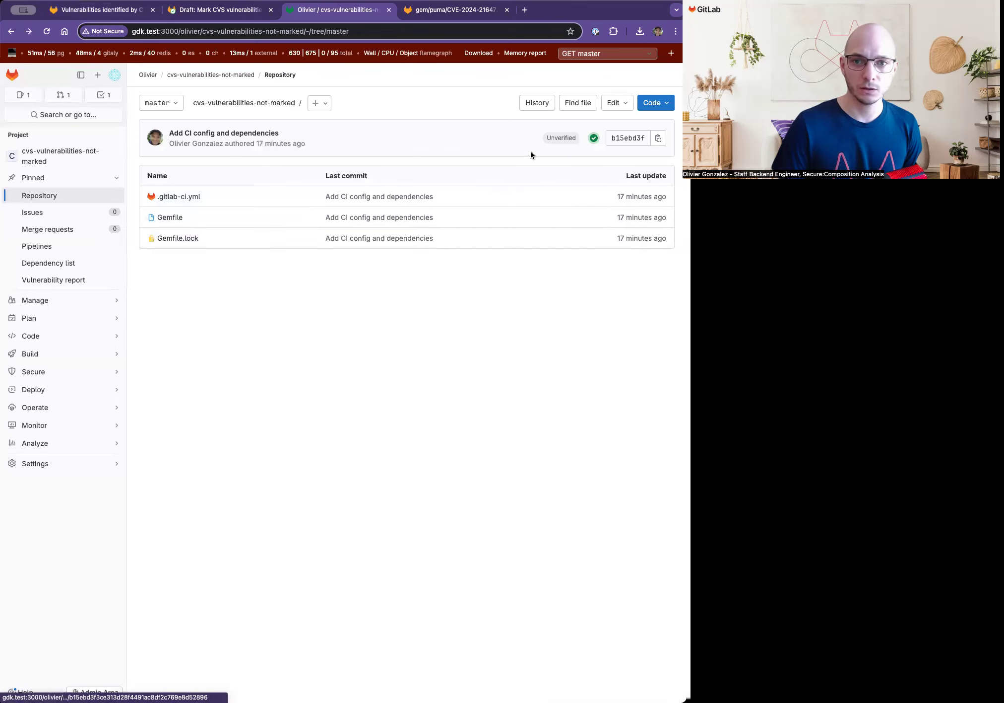
- Open the pipeline of the latest master commit and inspect the gemnasium-dependency_scanning job log
{"action": "left_click", "coordinate": [594, 138]}
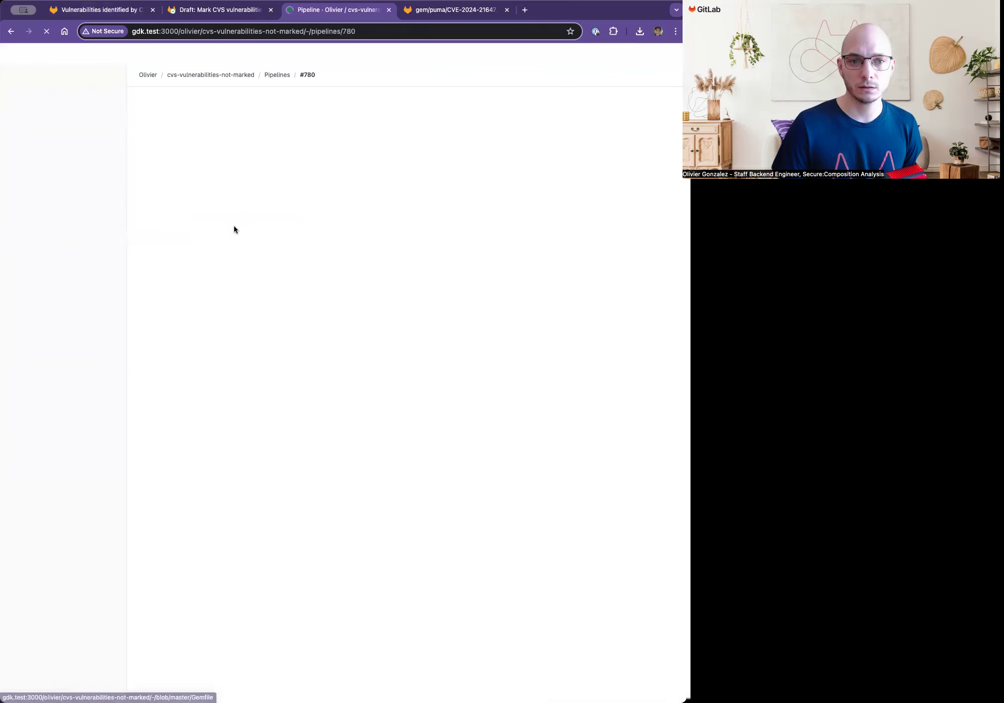
{"action": "left_click", "coordinate": [211, 236]}
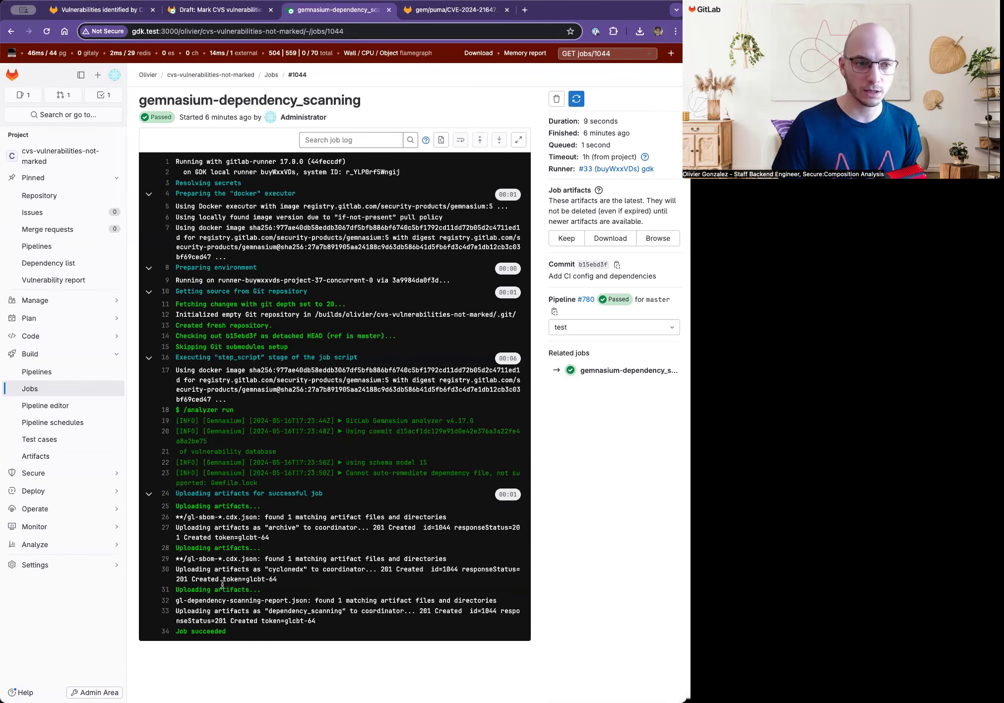
- Examine the vulnerabilities listed under rack in the dependency list and the project's vulnerability report
{"action": "left_click", "coordinate": [49, 268]}
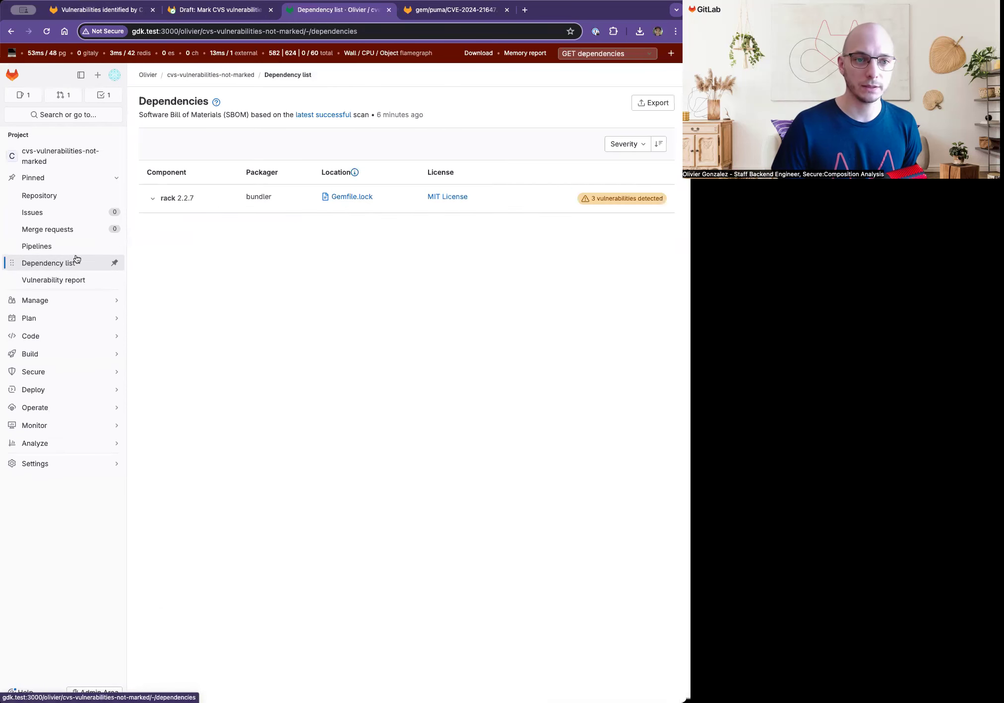
{"action": "left_click", "coordinate": [154, 199]}
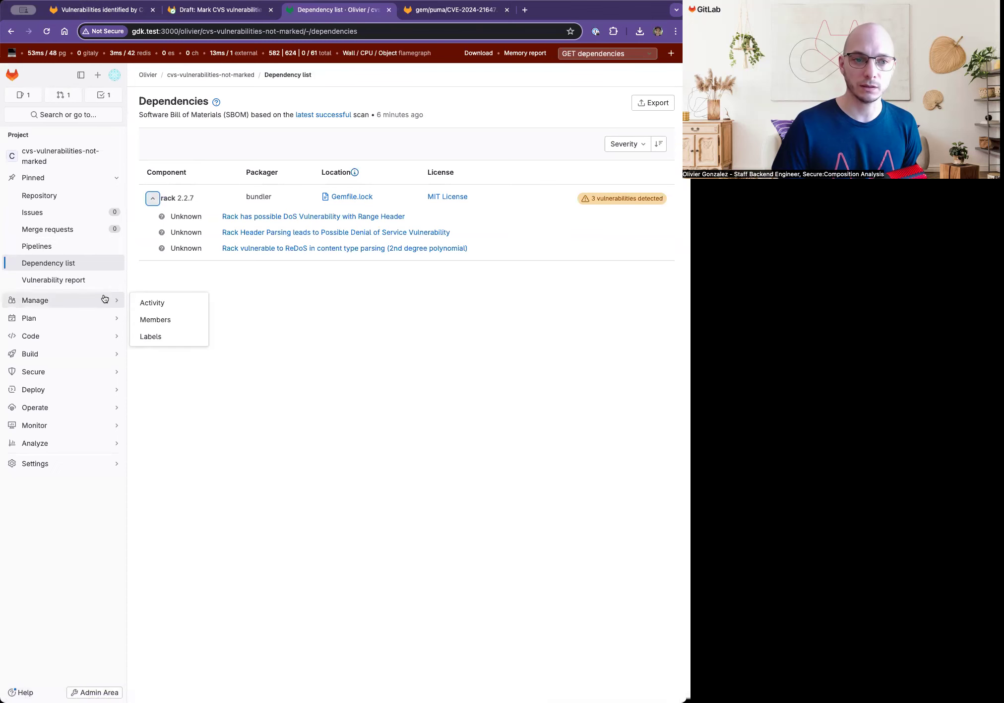
{"action": "left_click", "coordinate": [44, 286]}
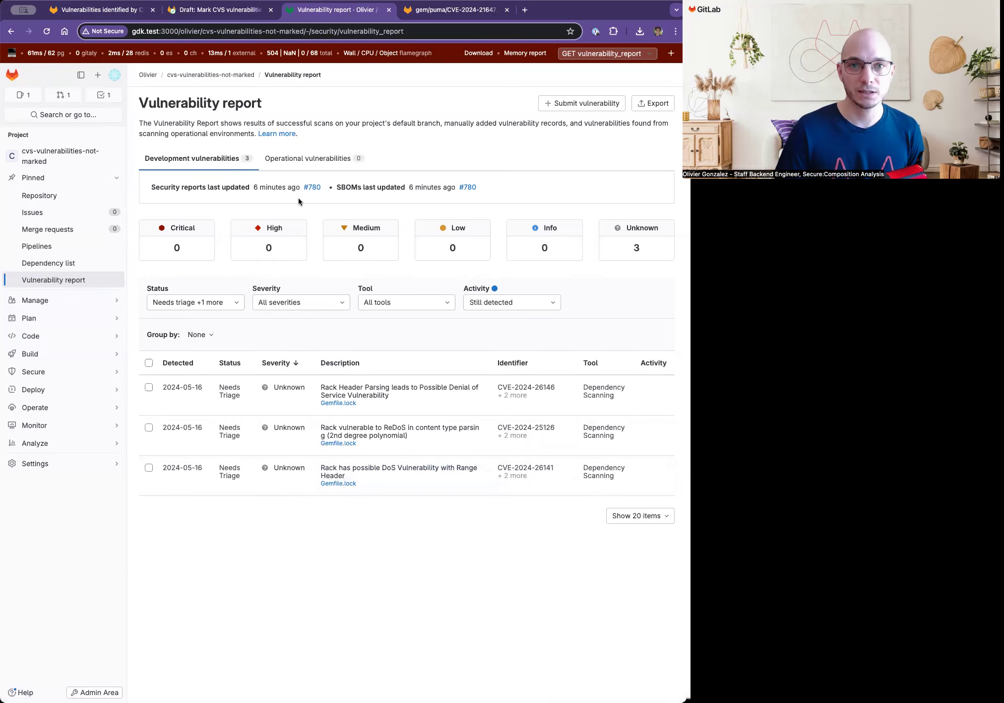
- Open the repository's .gitlab-ci.yml in the Web IDE
{"action": "left_click", "coordinate": [55, 200]}
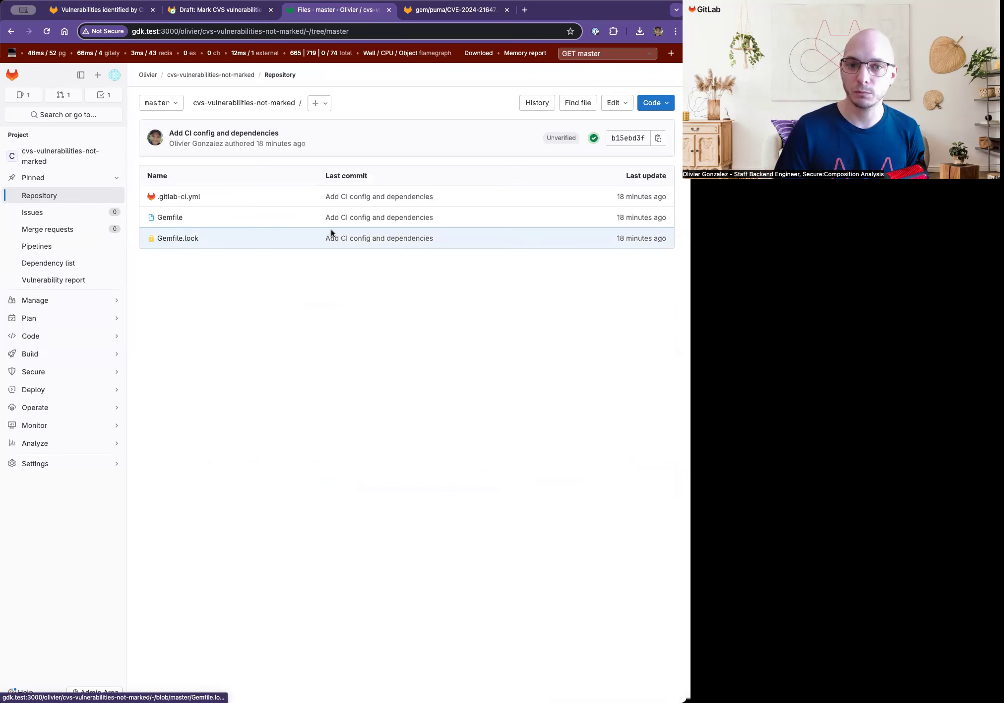
{"action": "left_click", "coordinate": [182, 198]}
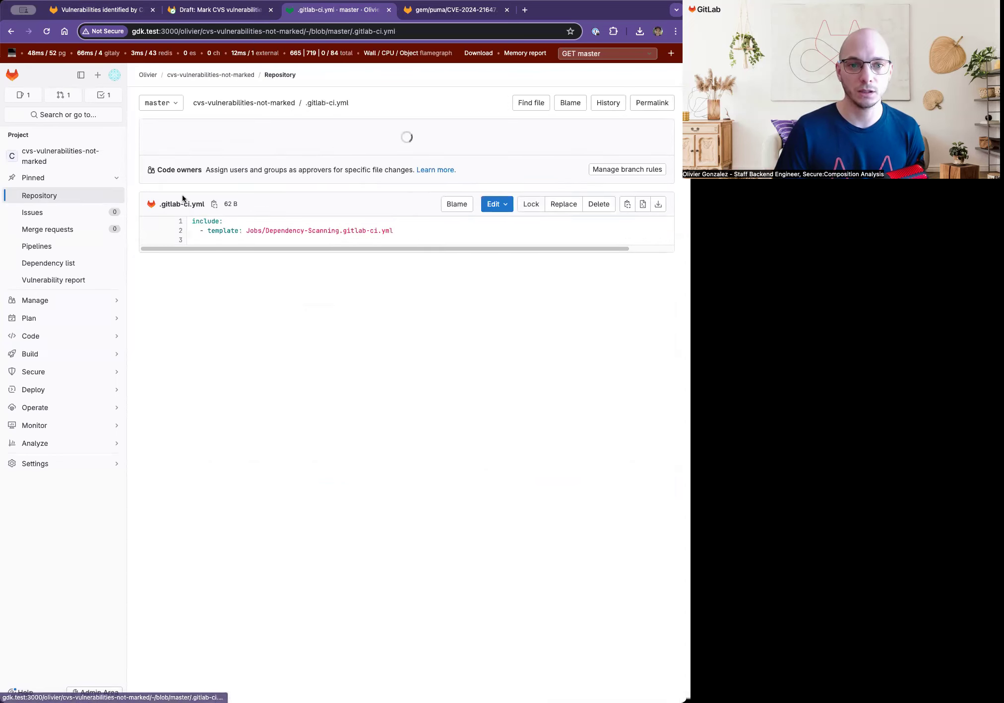
{"action": "left_click", "coordinate": [544, 104]}
{"action": "key", "text": "BackSpace"}
{"action": "key", "text": "Escape"}
{"action": "left_click", "coordinate": [503, 211]}
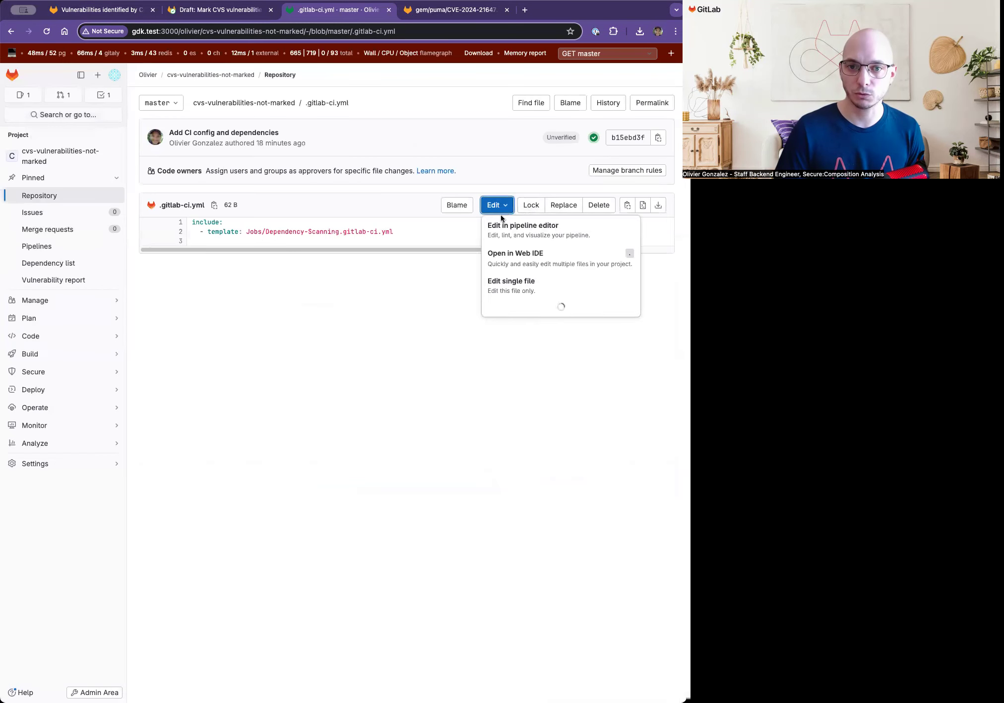
{"action": "left_click", "coordinate": [531, 252]}
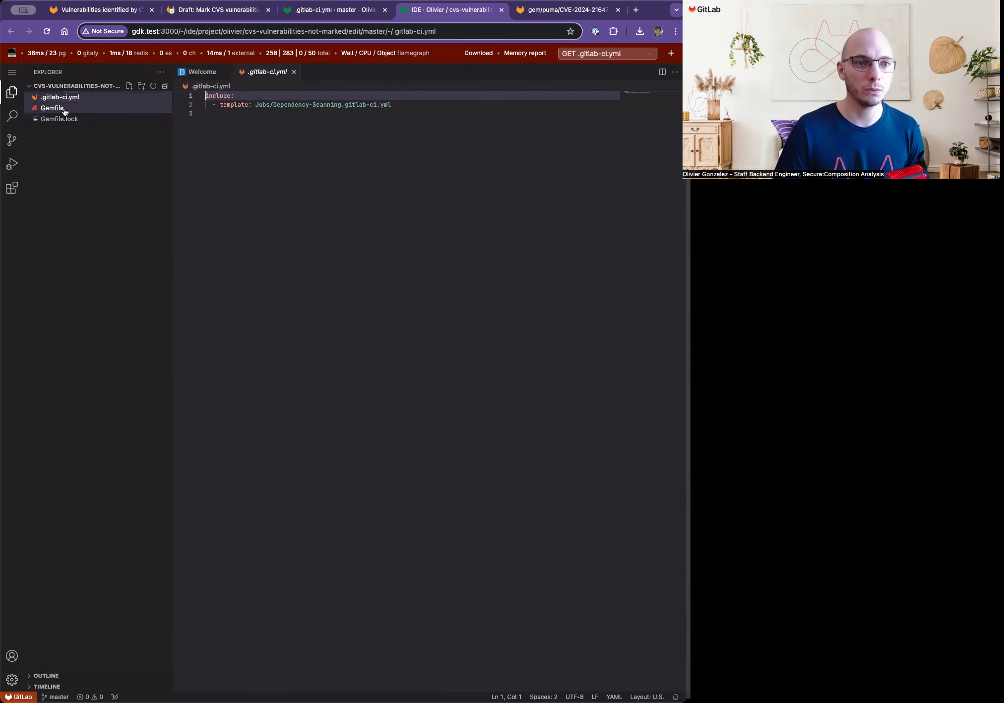
- Uncomment the puma 6.3.1 gem line in the Gemfile
{"action": "left_click", "coordinate": [62, 108]}
{"action": "left_click", "coordinate": [294, 123]}
{"action": "key", "text": "super+slash"}
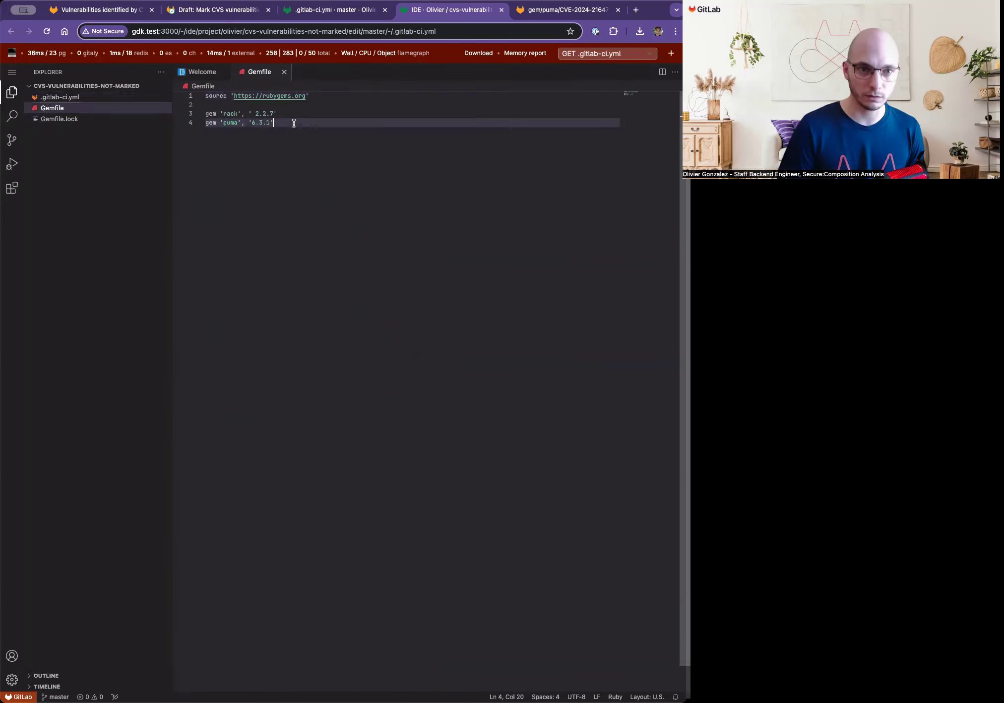
- Replace the whole Gemfile.lock content with a lock listing nio4r 2.7.3, puma 6.3.1 and rack 2.2.7
{"action": "left_click", "coordinate": [80, 119]}
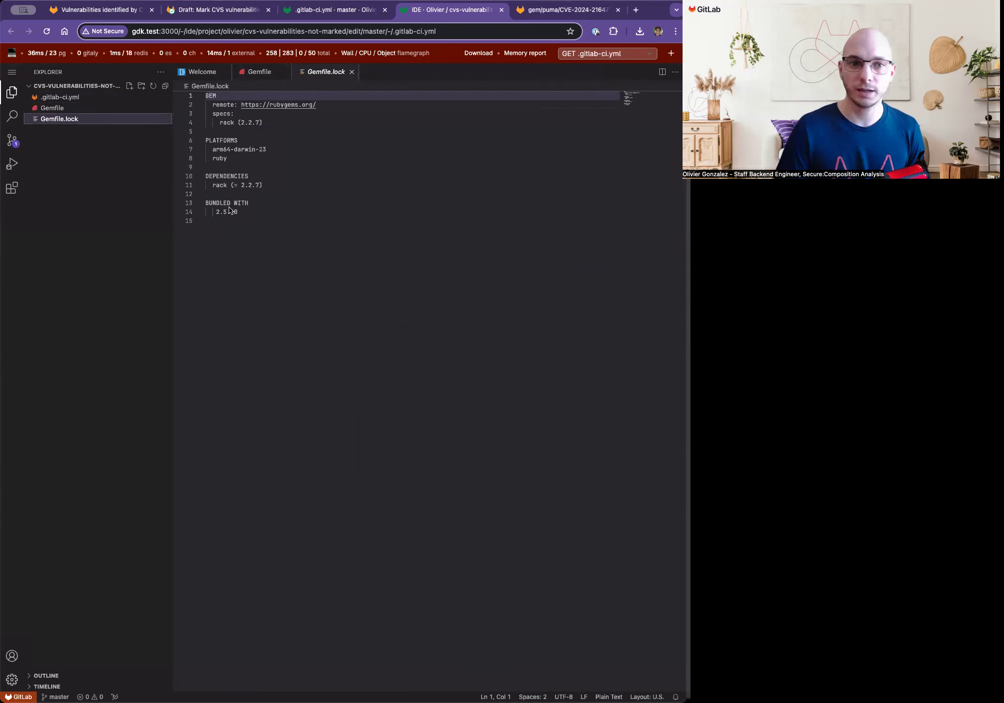
{"action": "left_click", "coordinate": [267, 209]}
{"action": "key", "text": "super+a"}
{"action": "type", "text": "GEM   remote: https://rubygems.org/   specs:     nio4r (2.7.3)     puma (6.3.1)       nio4r (~> 2.0)     rack (2.2.7)  PLATFORMS   arm64-darwin-23   ruby  DEPENDENCIES   puma (= 6.3.1)   rack (= 2.2.7)  BUNDLED WITH    2.5.10"}
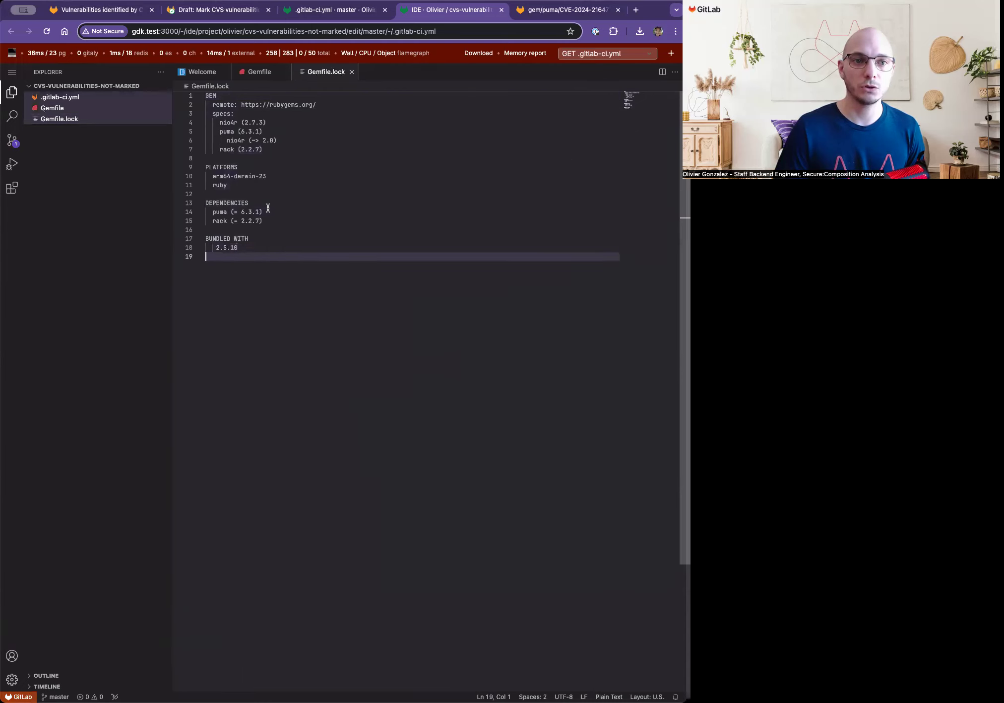
- Review the edited Gemfile and Gemfile.lock for the puma dependency entries
{"action": "left_click", "coordinate": [114, 110]}
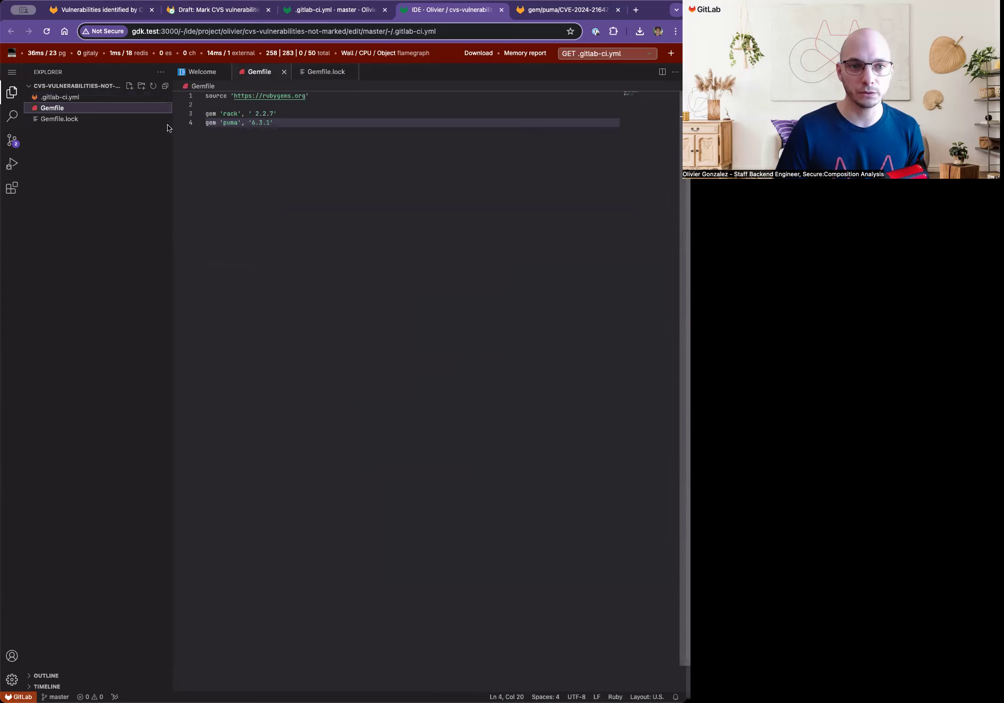
{"action": "left_click", "coordinate": [102, 120]}
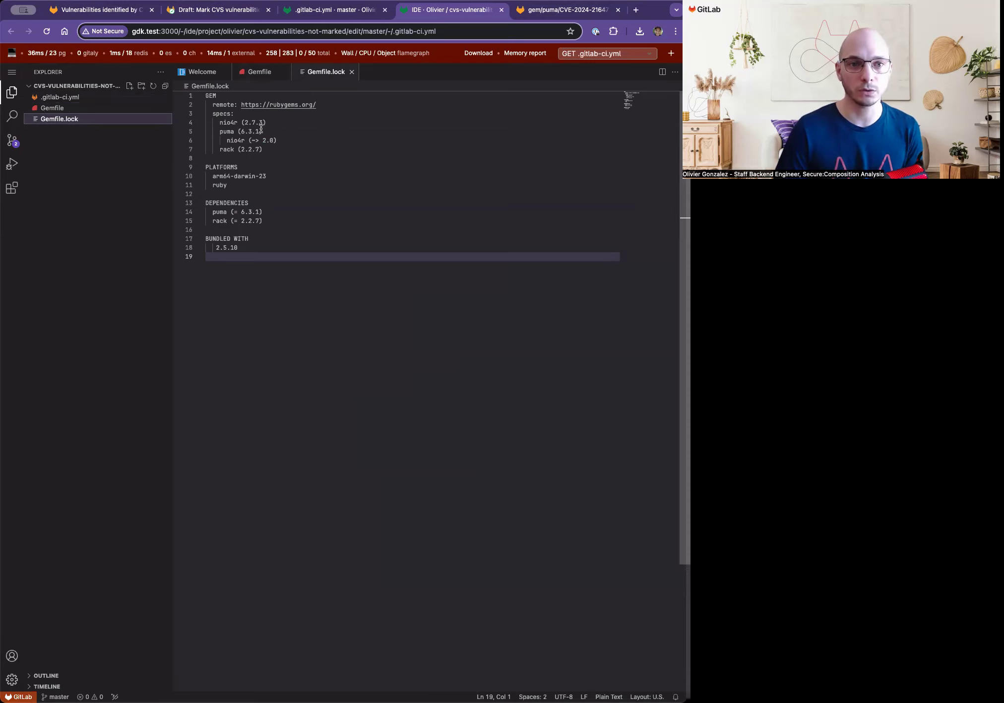
{"action": "left_click", "coordinate": [75, 109]}
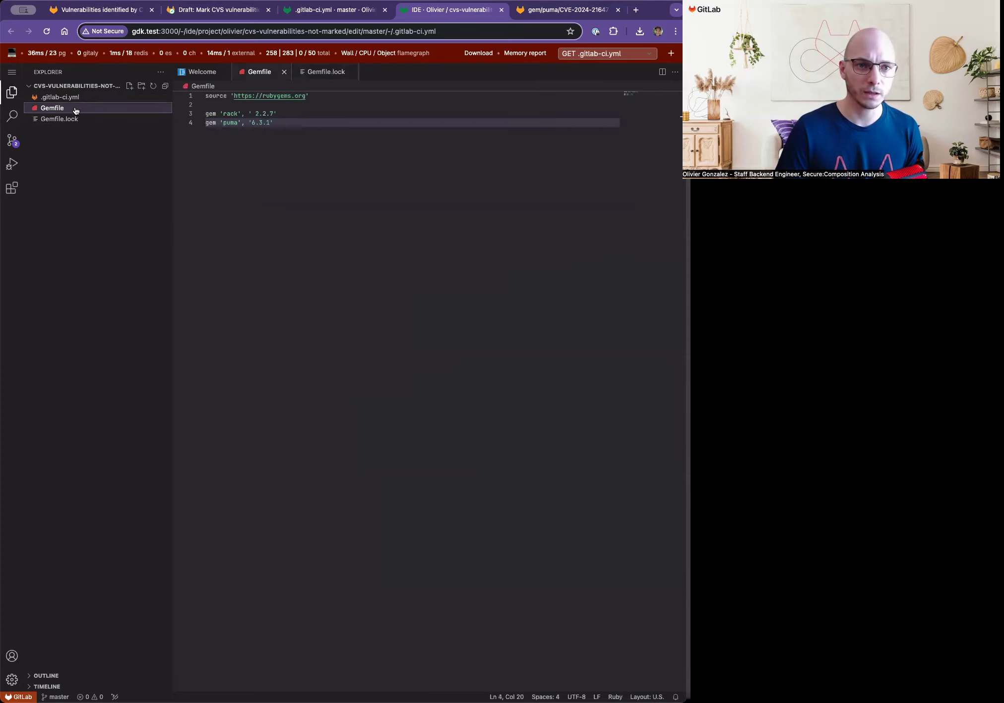
- Add a gemnasium-dependency_scanning job to .gitlab-ci.yml with the after_script command "rm gl-dependency-scanning-report.json"
{"action": "left_click", "coordinate": [67, 98]}
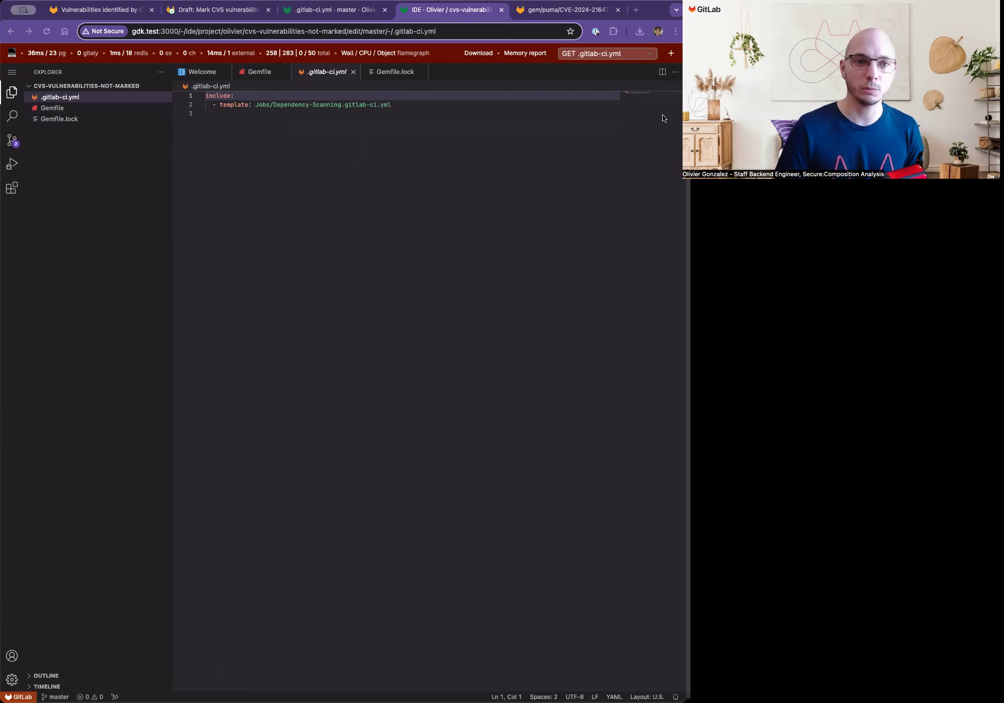
{"action": "left_click", "coordinate": [471, 125]}
{"action": "key", "text": "Return"}
{"action": "type", "text": "gemnasium-dependency_scanning:   after_script:     - rm gl-dependency-scanning-report.json"}
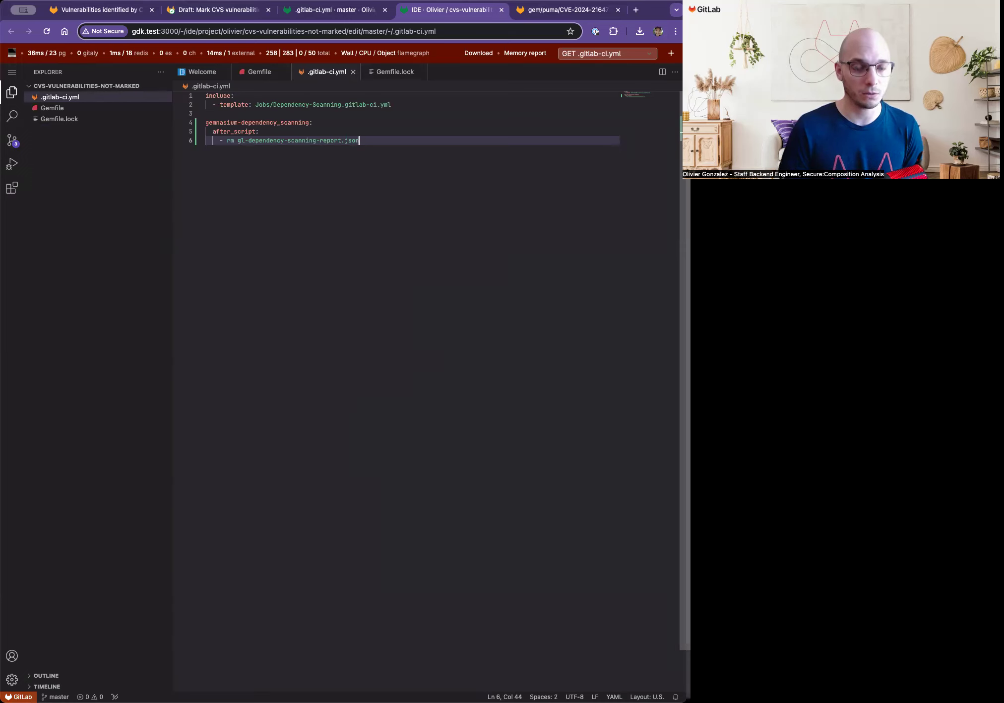
{"action": "key", "text": "Return"}
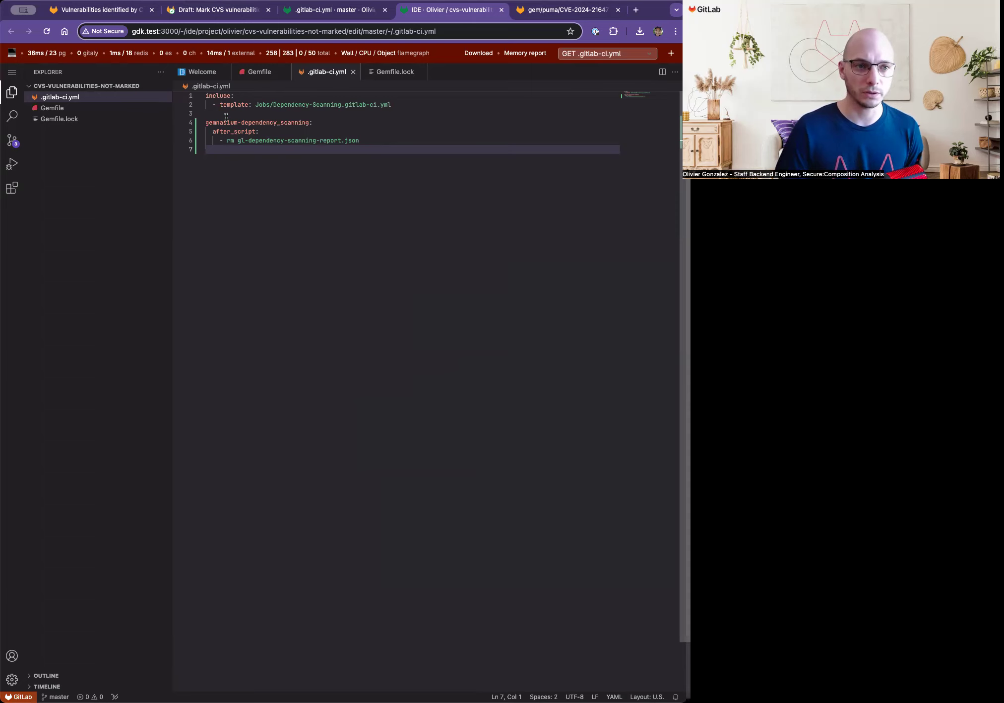
- Commit all changes directly to the master branch with the message "adding puma"
{"action": "left_click", "coordinate": [13, 139]}
{"action": "left_click", "coordinate": [62, 92]}
{"action": "type", "text": "adding puma"}
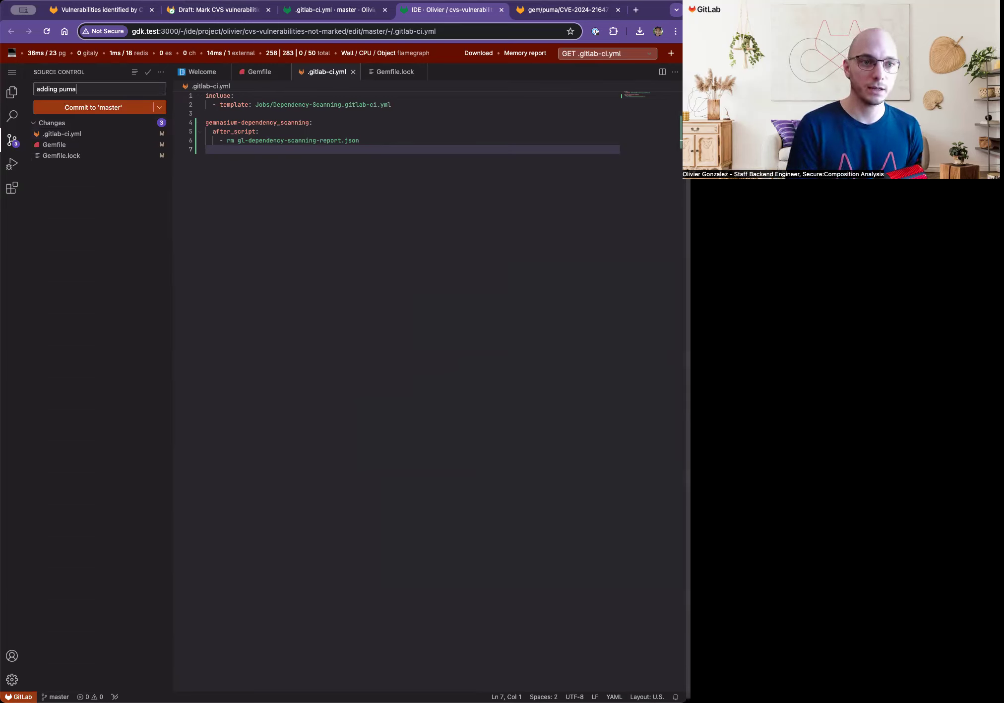
{"action": "left_click", "coordinate": [93, 108]}
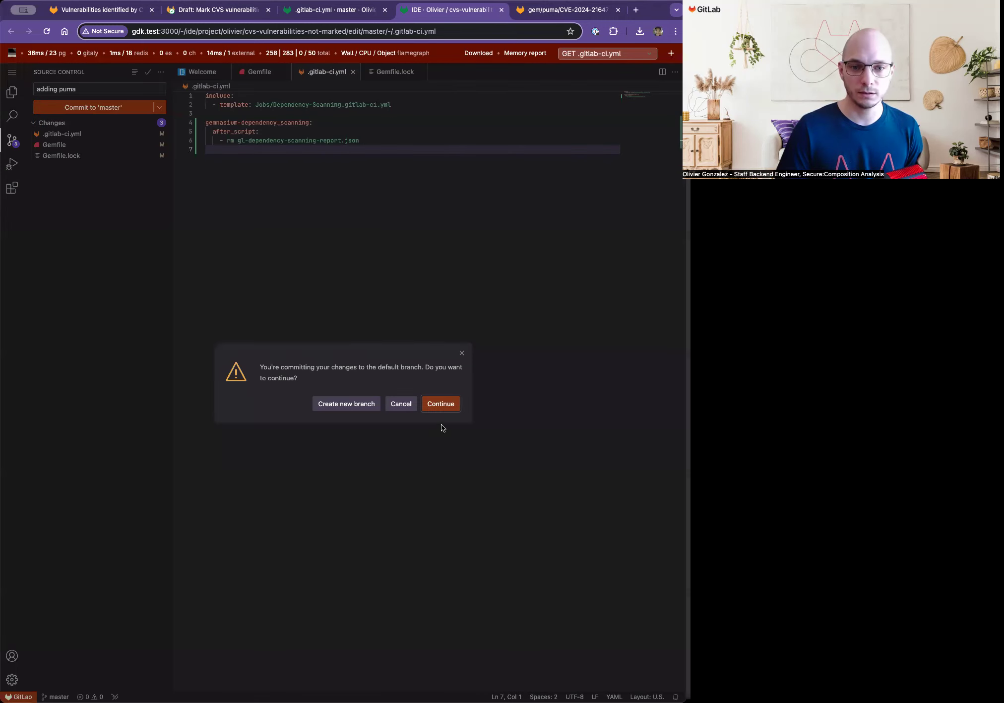
{"action": "left_click", "coordinate": [436, 402]}
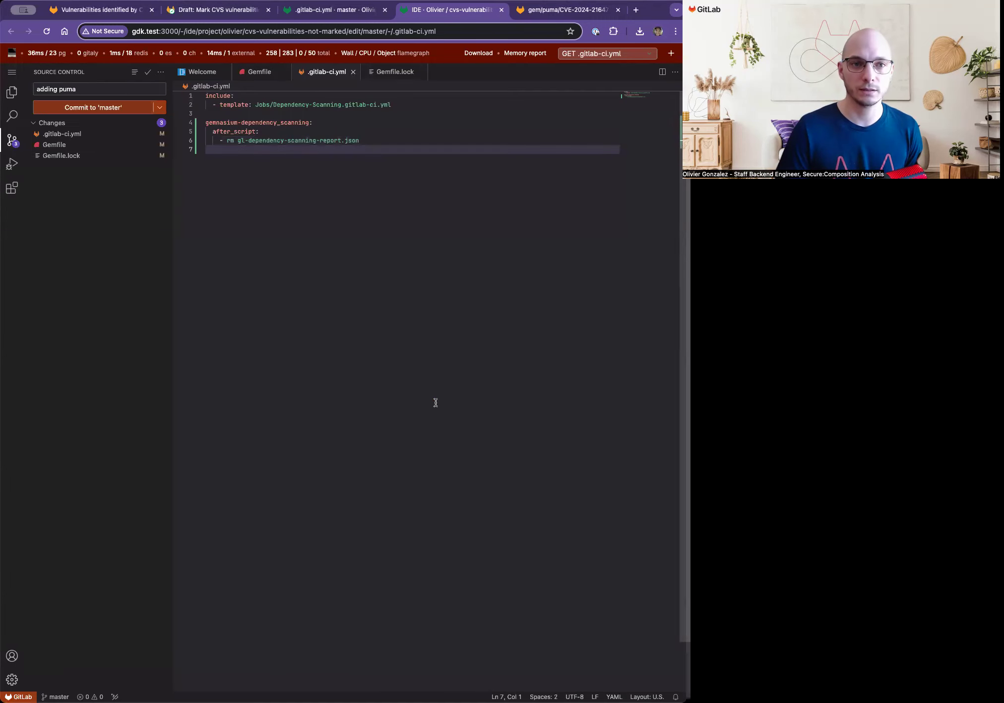
- Open the pipeline of the "adding puma" commit from the repository page and inspect its gemnasium-dependency_scanning job log
{"action": "left_click", "coordinate": [332, 12]}
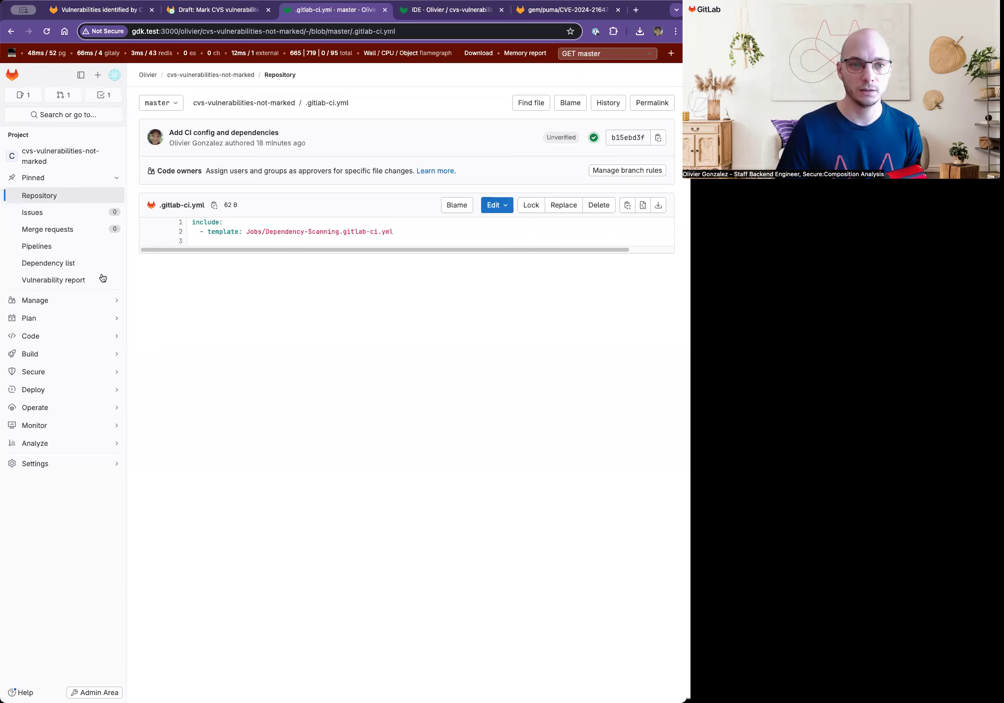
{"action": "left_click", "coordinate": [46, 198]}
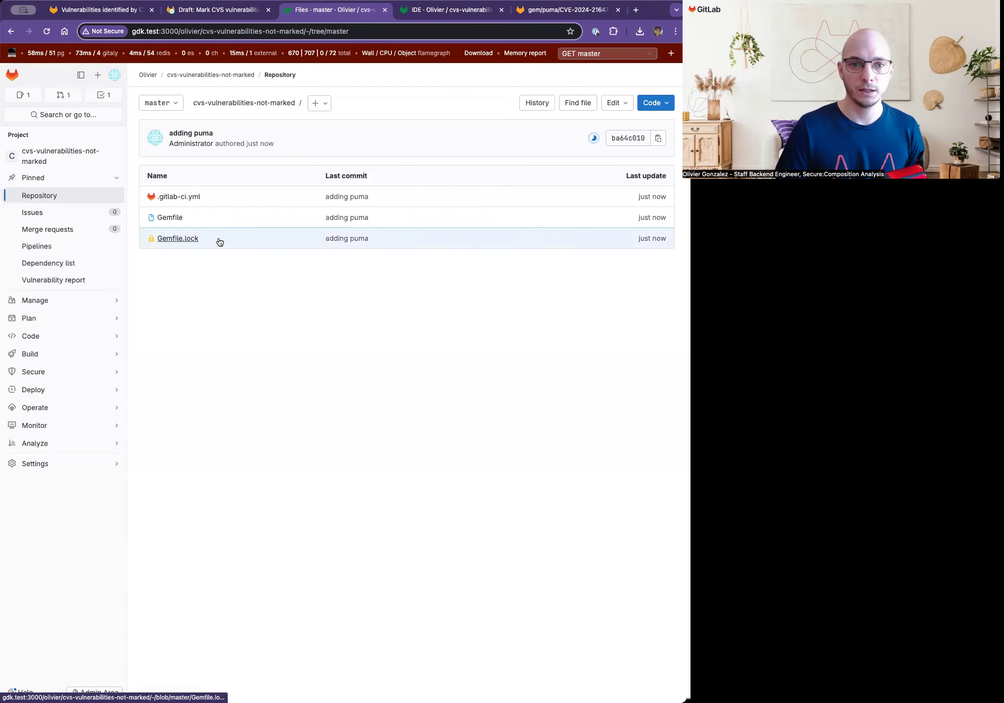
{"action": "left_click", "coordinate": [594, 138]}
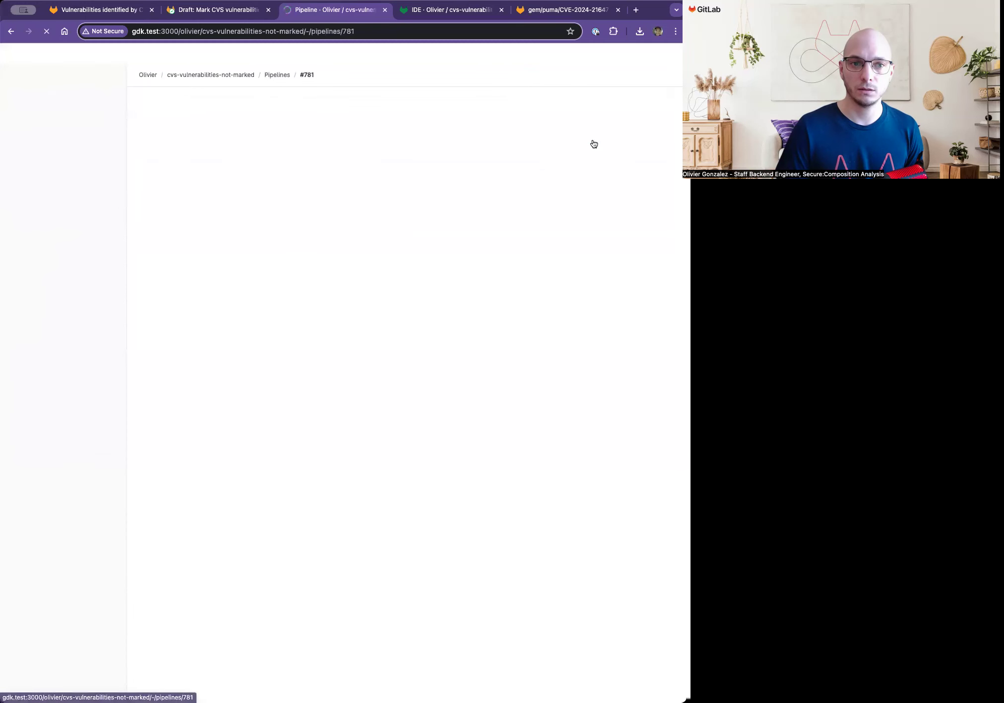
{"action": "left_click", "coordinate": [208, 234]}
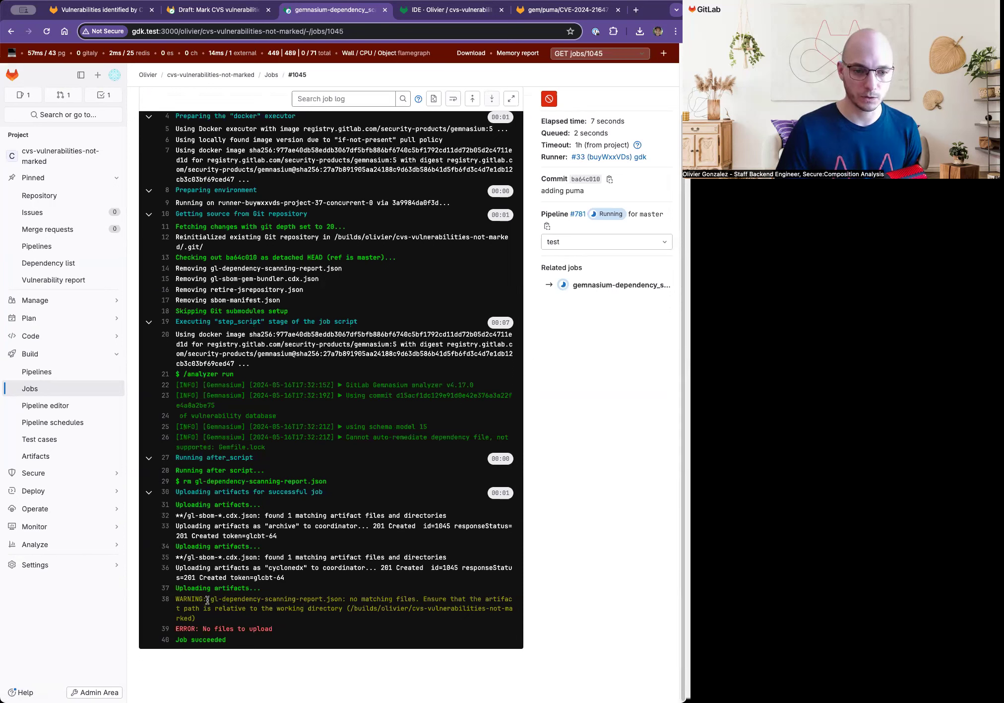
- Check the project's dependency list and vulnerability report for the newly added puma dependency
{"action": "left_click", "coordinate": [60, 268]}
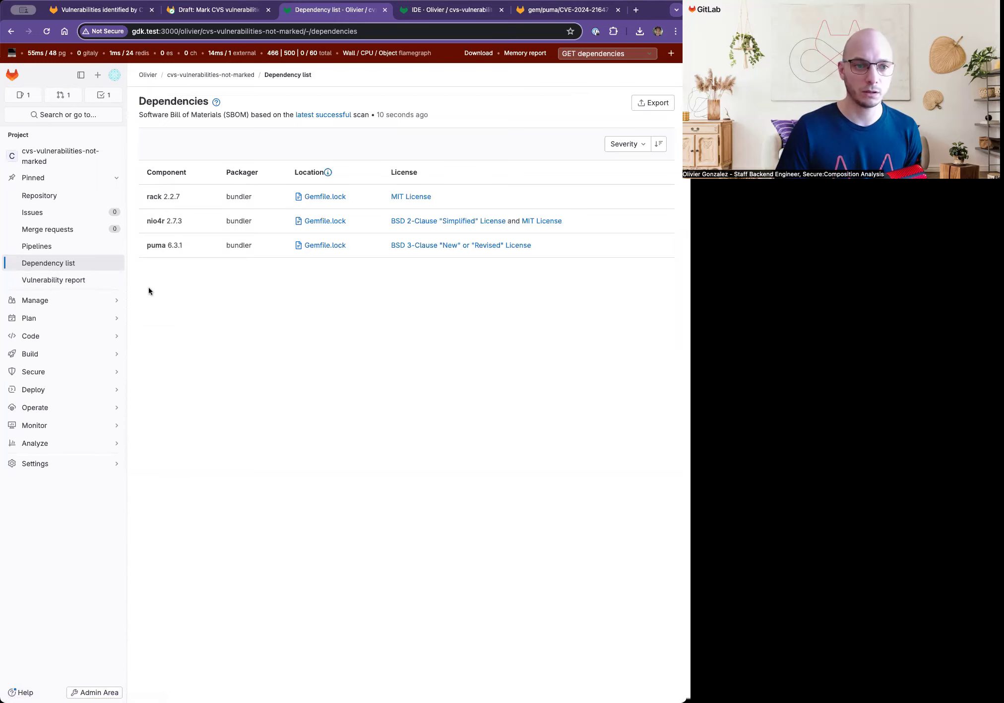
{"action": "left_click", "coordinate": [66, 282]}
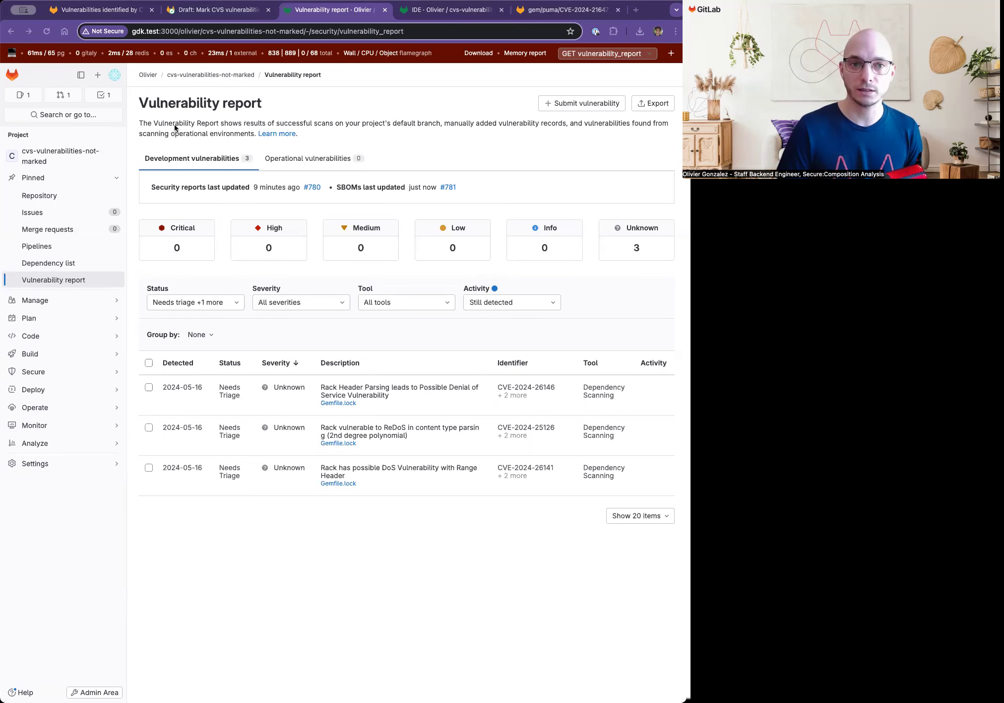
- View the CVE-2024-21647 puma advisory in gemnasium-db and recheck the project's vulnerability report for it
{"action": "left_click", "coordinate": [546, 10]}
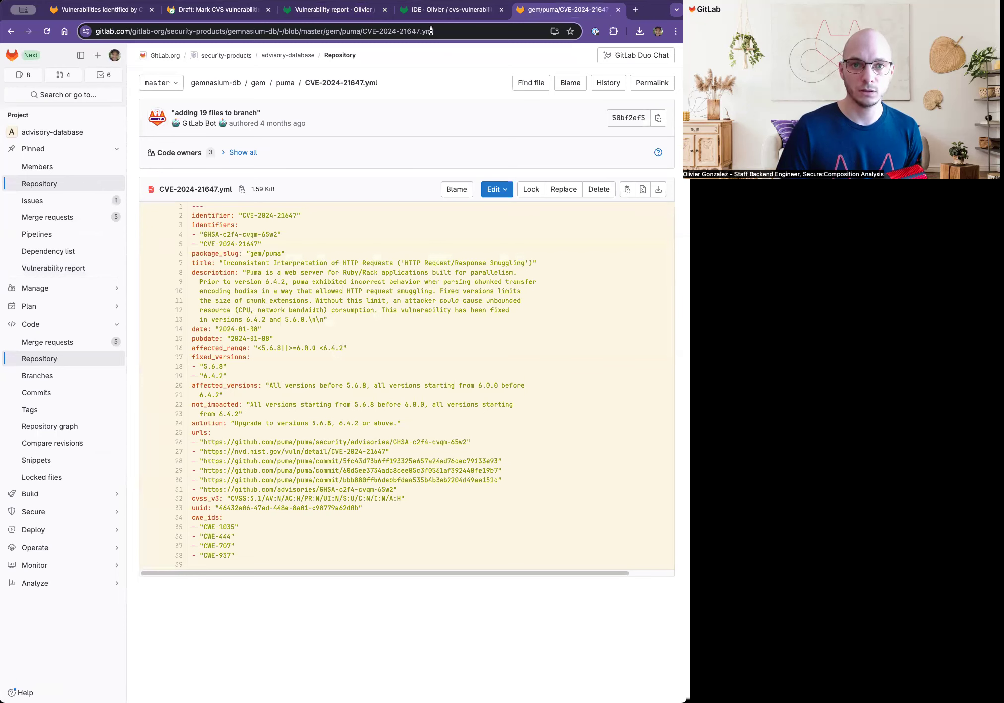
{"action": "left_click", "coordinate": [336, 15]}
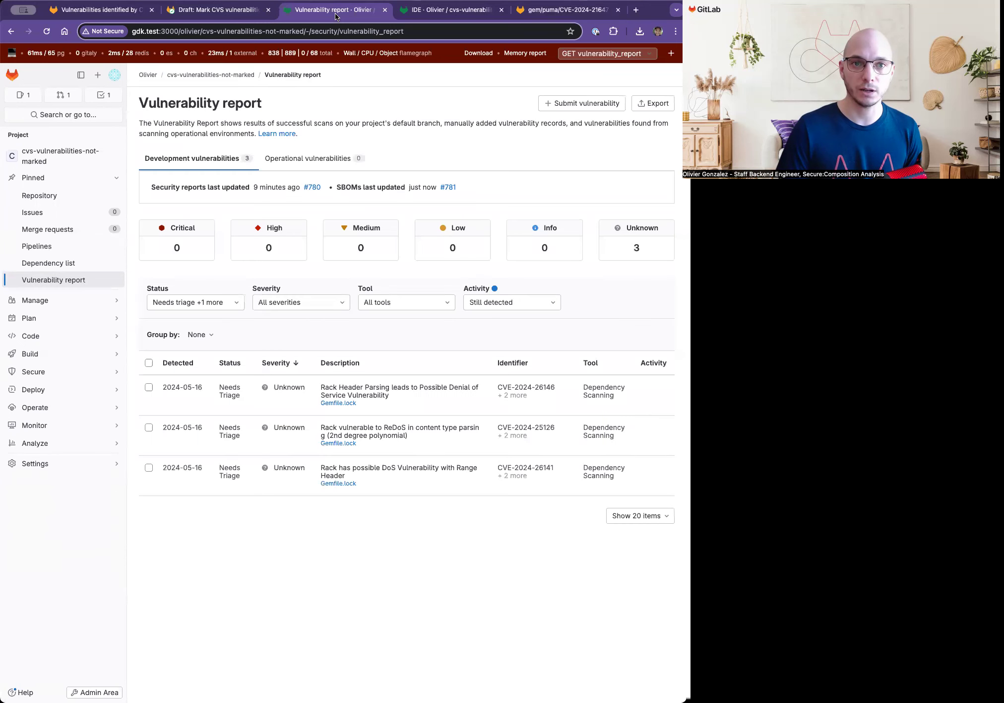
{"action": "left_click", "coordinate": [49, 262]}
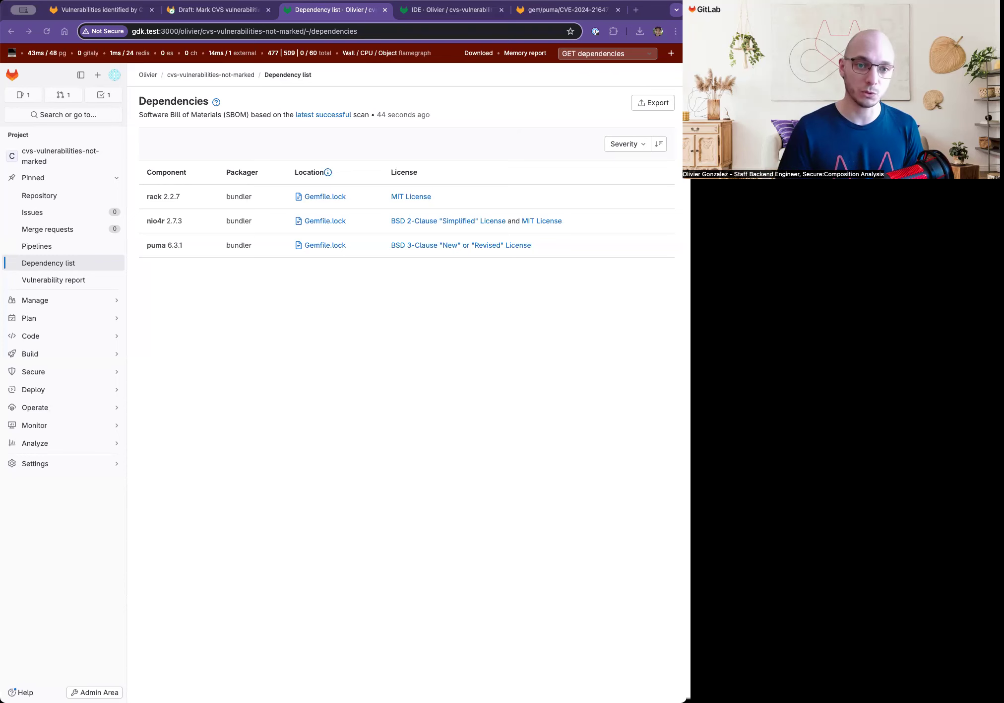
{"action": "left_click", "coordinate": [56, 281]}
{"action": "mouse_move", "coordinate": [13, 303]}
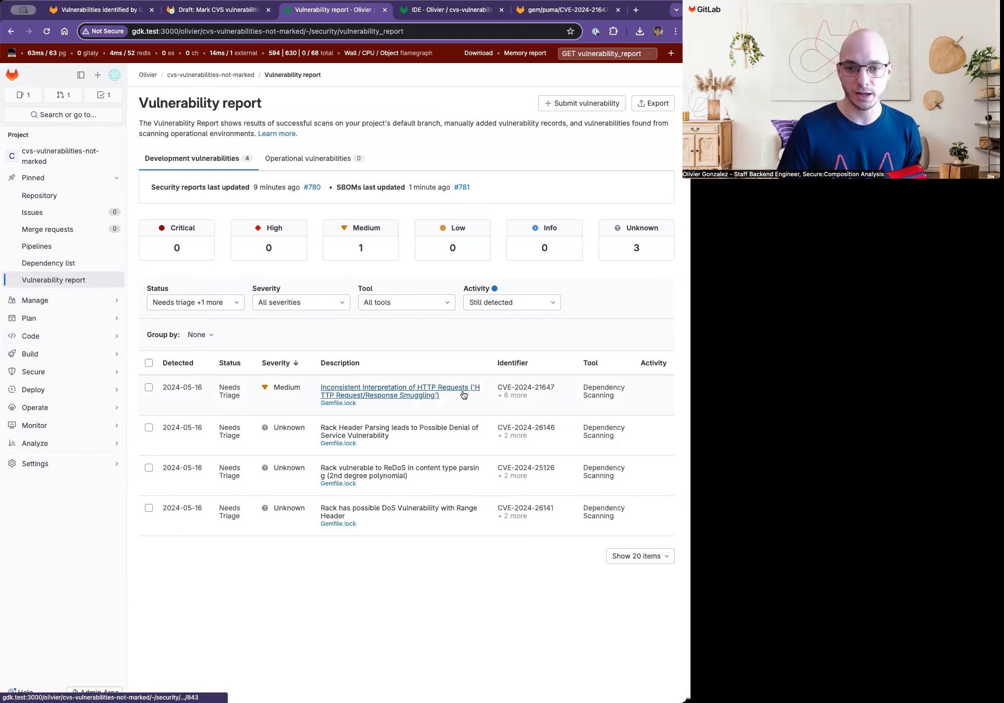
- Review the vulnerable package and scanner in the details of the "Inconsistent Interpretation of HTTP Requests" vulnerability, and return to the vulnerability report
{"action": "left_click", "coordinate": [393, 394]}
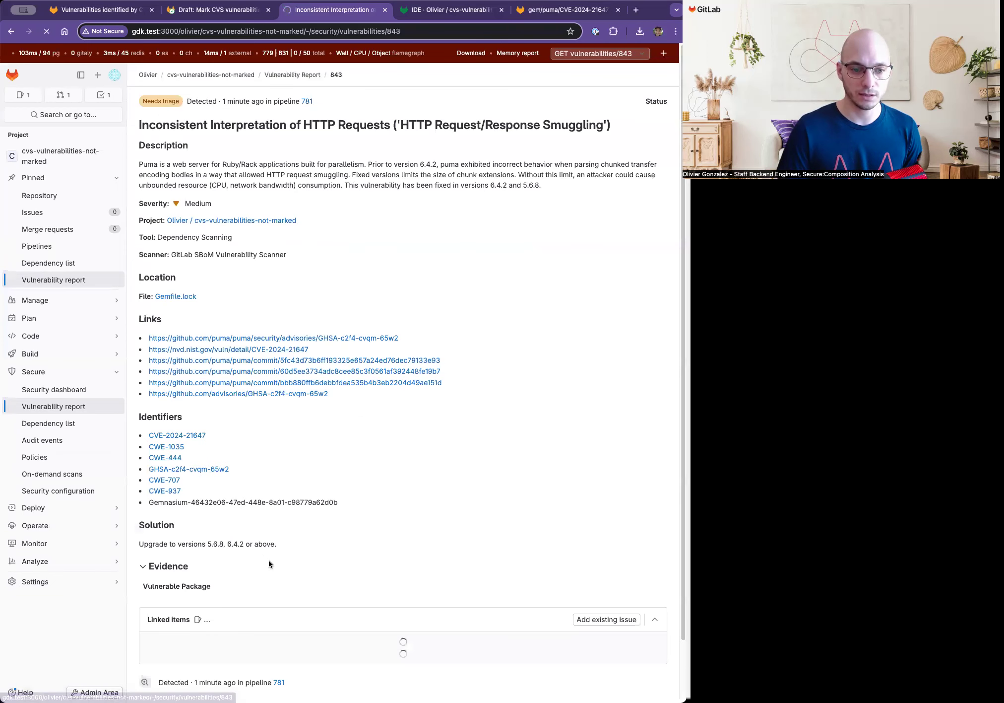
{"action": "left_click_drag", "start_coordinate": [257, 586], "coordinate": [216, 587]}
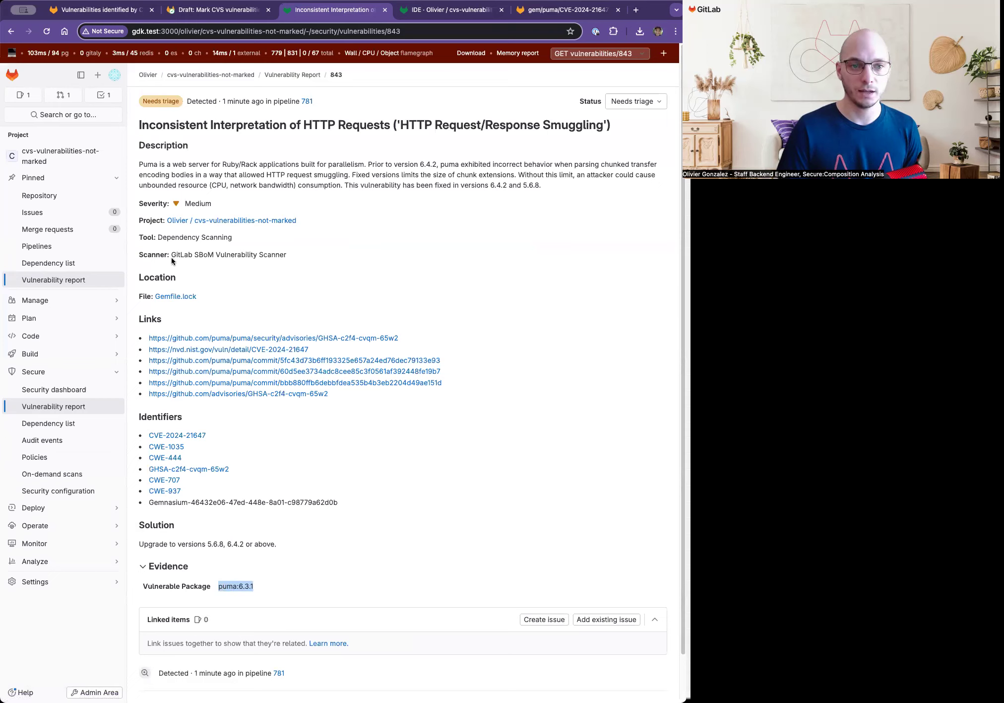
{"action": "left_click_drag", "start_coordinate": [139, 255], "coordinate": [263, 257]}
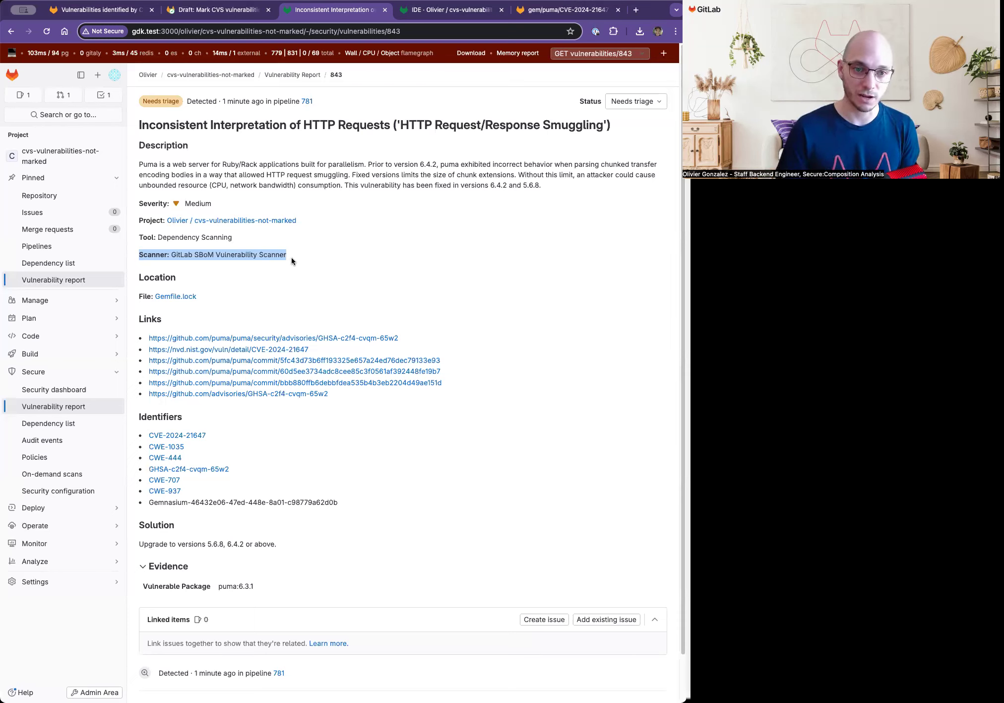
{"action": "left_click", "coordinate": [296, 254]}
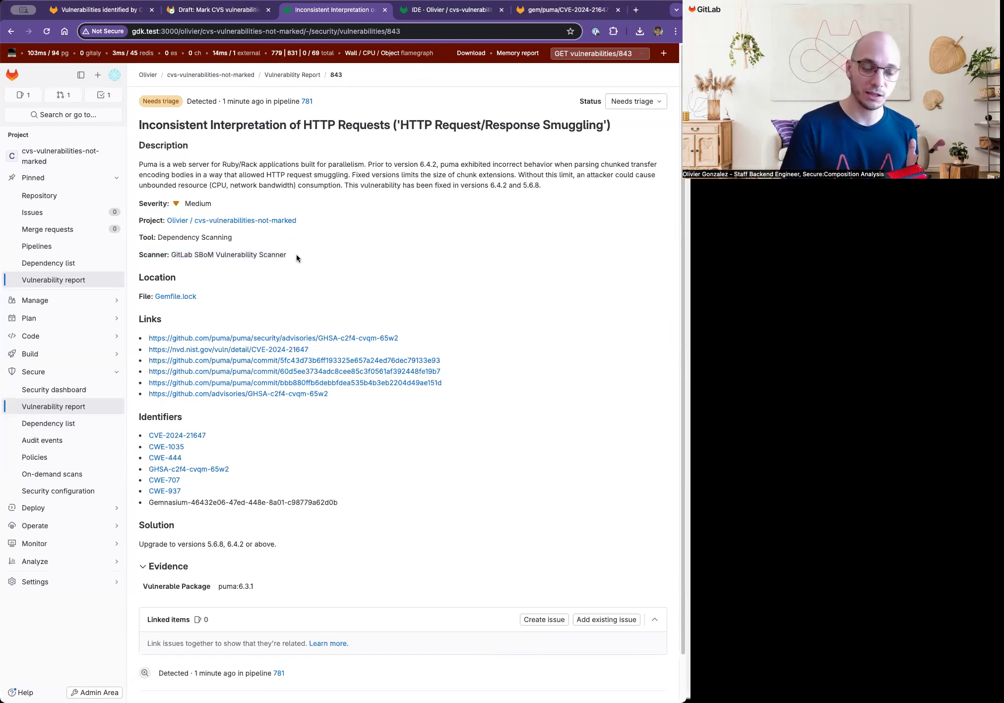
{"action": "key", "text": "super+bracketleft"}
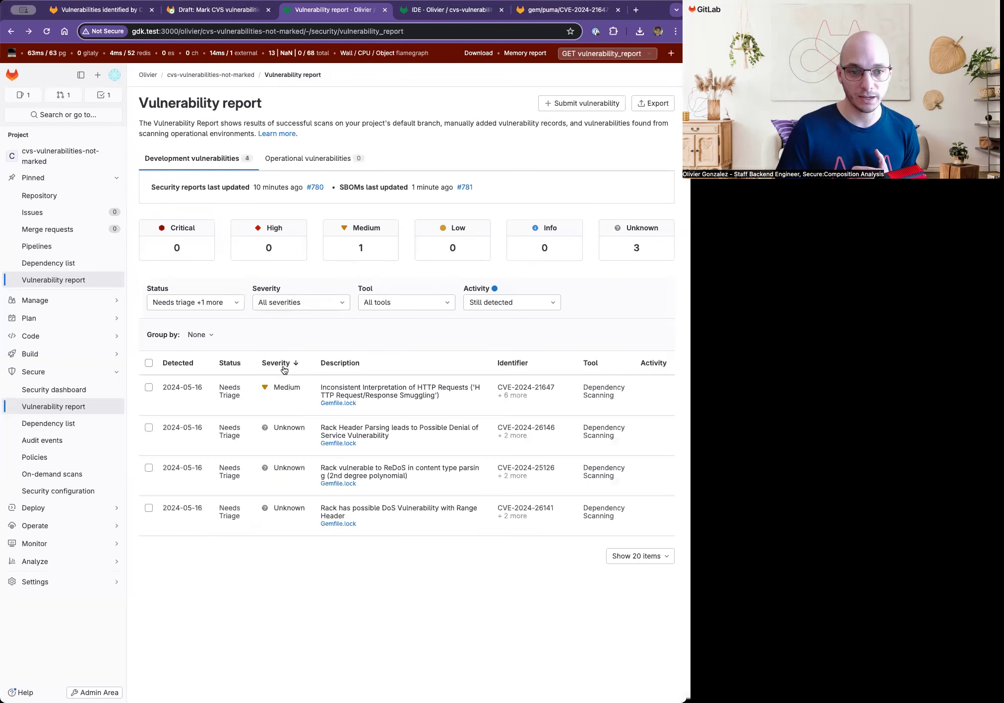
- Check the scanner of the "Rack Header Parsing" vulnerability, and recheck the details of the puma HTTP request smuggling vulnerability
{"action": "left_click", "coordinate": [357, 427]}
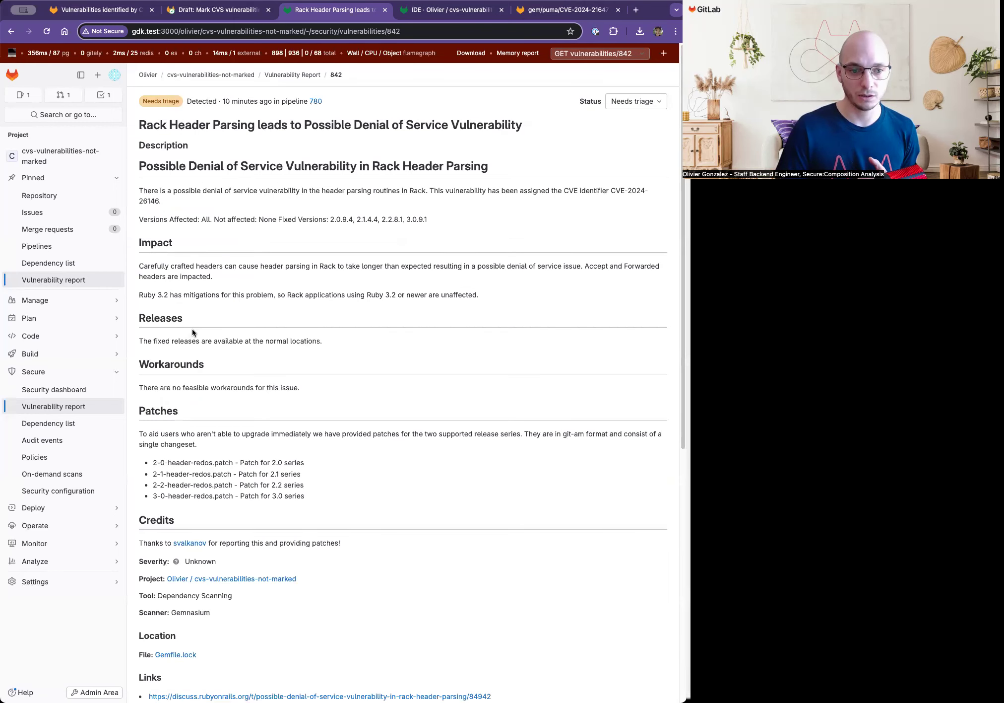
{"action": "scroll", "coordinate": [203, 535], "scroll_direction": "down", "scroll_amount": 1}
{"action": "double_click", "coordinate": [178, 609]}
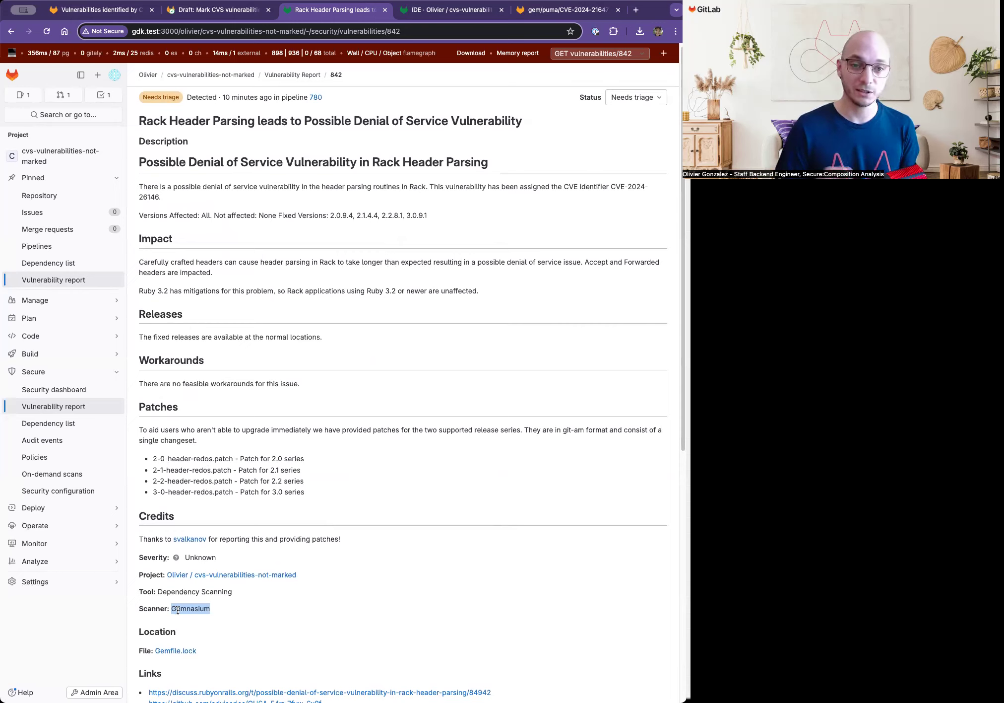
{"action": "left_click", "coordinate": [302, 306]}
{"action": "key", "text": "super+bracketleft"}
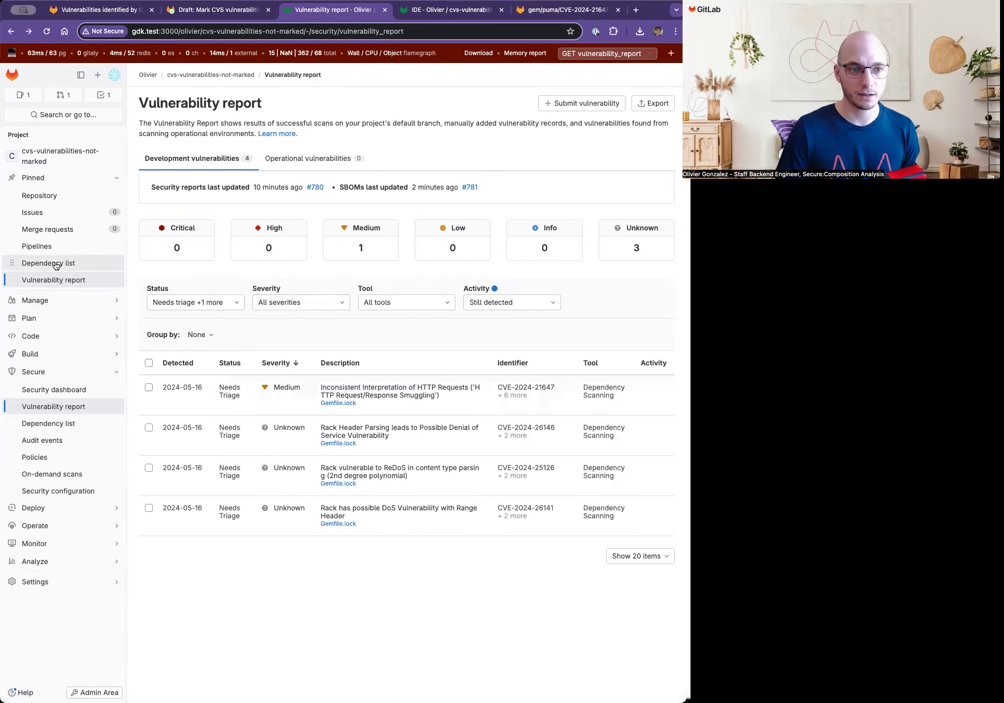
{"action": "left_click", "coordinate": [349, 392]}
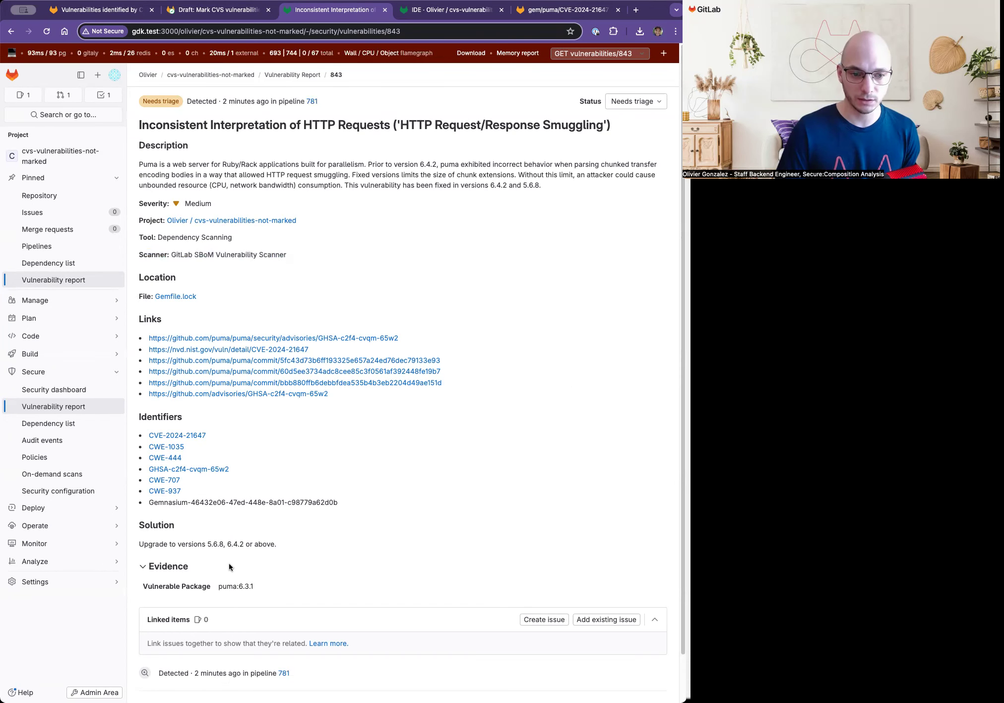
{"action": "scroll", "coordinate": [229, 563], "scroll_direction": "down", "scroll_amount": 1}
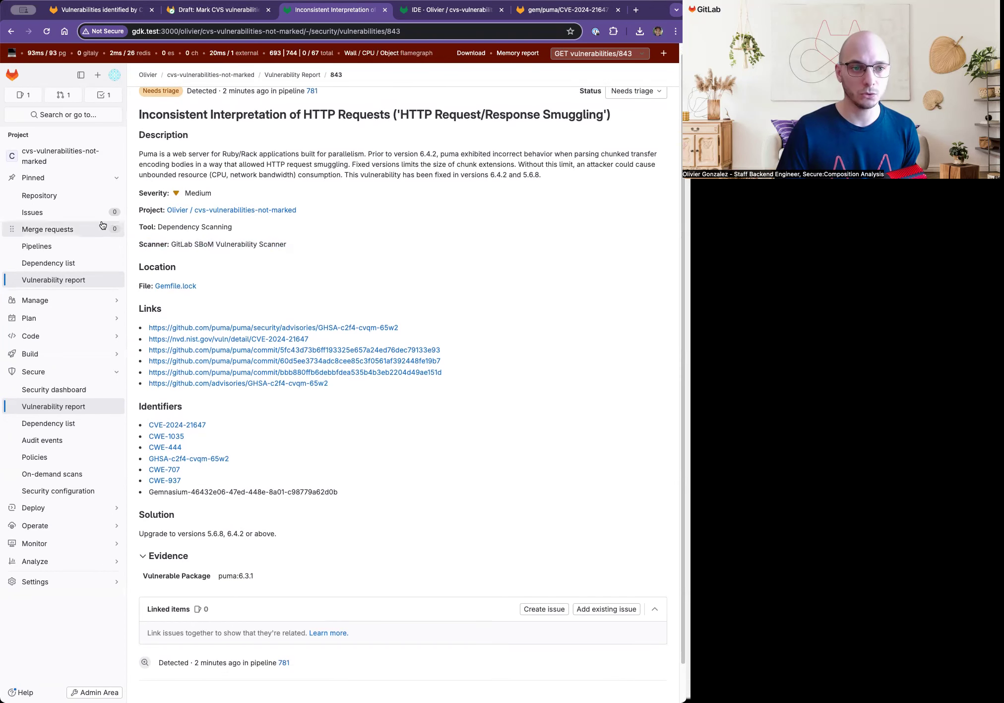
- Open the project's repository in the Web IDE and set the puma version in the Gemfile to 6.4.2
{"action": "left_click", "coordinate": [65, 195]}
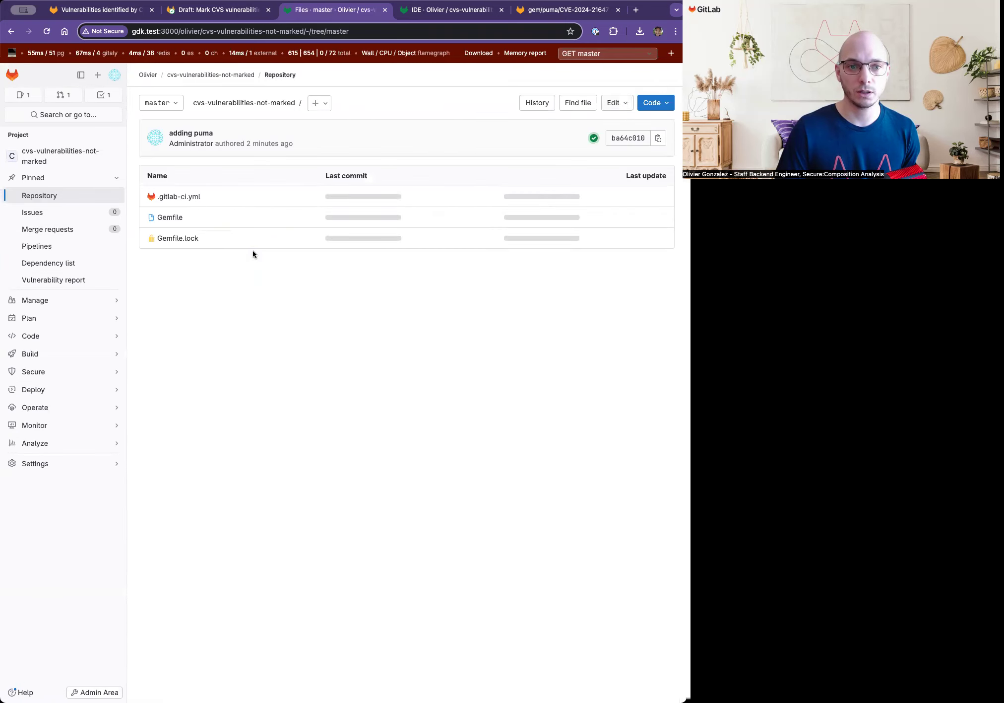
{"action": "left_click", "coordinate": [625, 103]}
{"action": "left_click", "coordinate": [570, 128]}
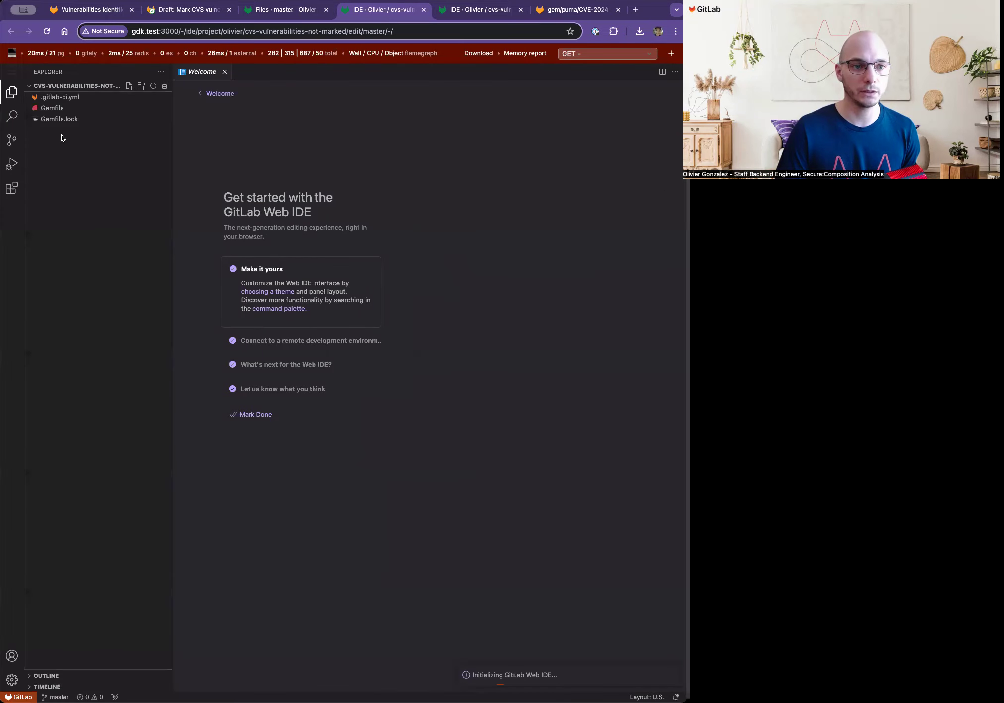
{"action": "left_click", "coordinate": [58, 109]}
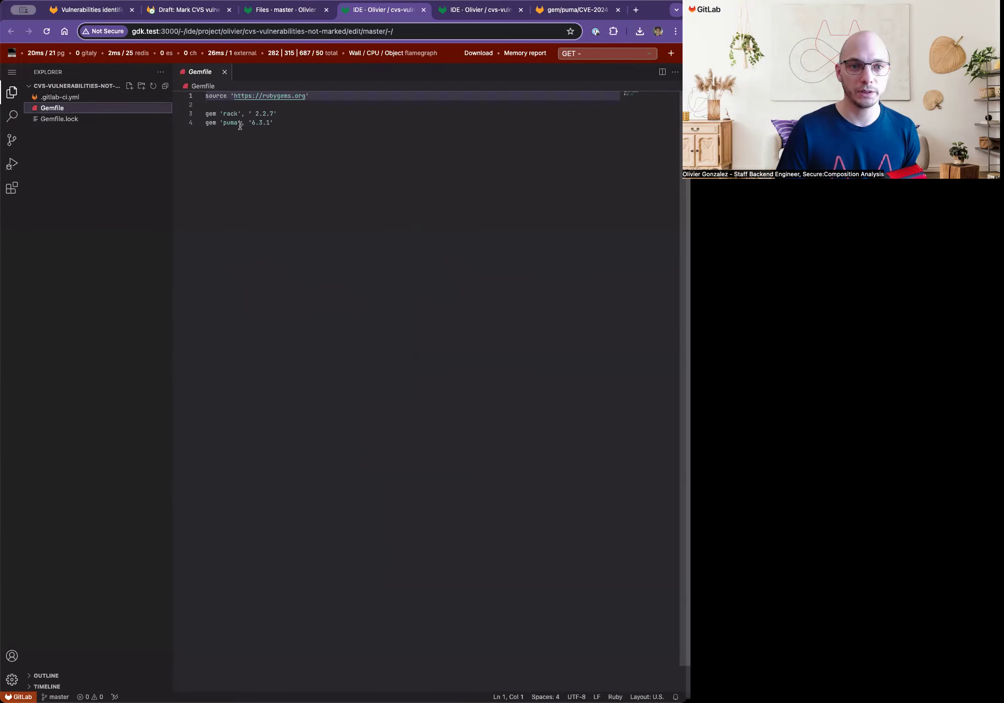
{"action": "left_click", "coordinate": [259, 122]}
{"action": "key", "text": "BackSpace"}
{"action": "type", "text": "4"}
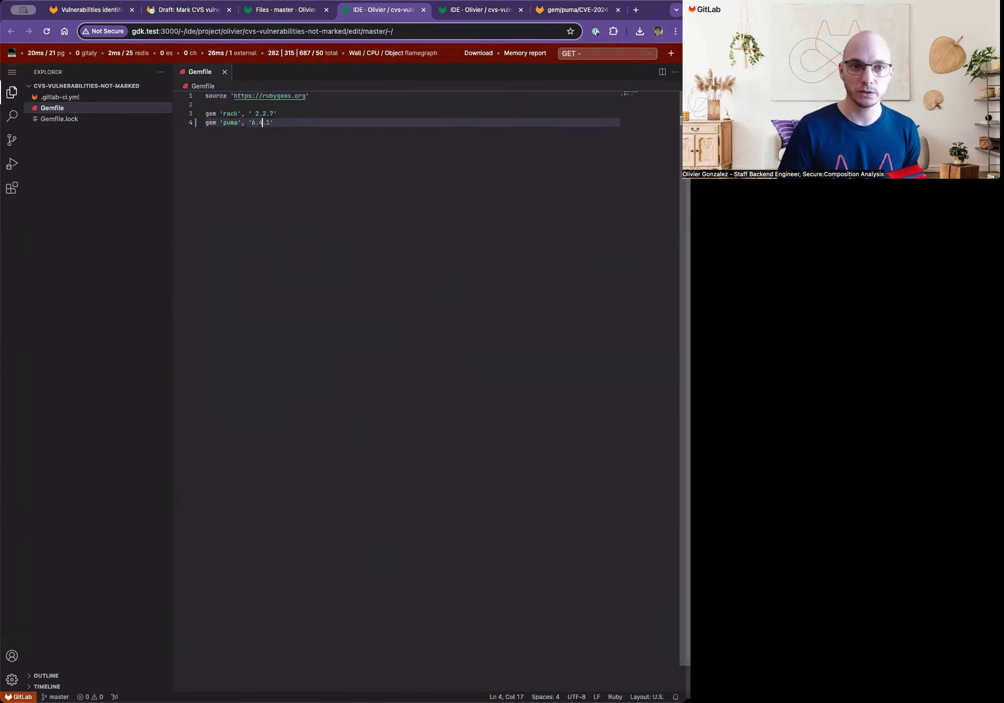
{"action": "key", "text": "Right"}
{"action": "key", "text": "Right"}
{"action": "key", "text": "BackSpace"}
{"action": "type", "text": "2"}
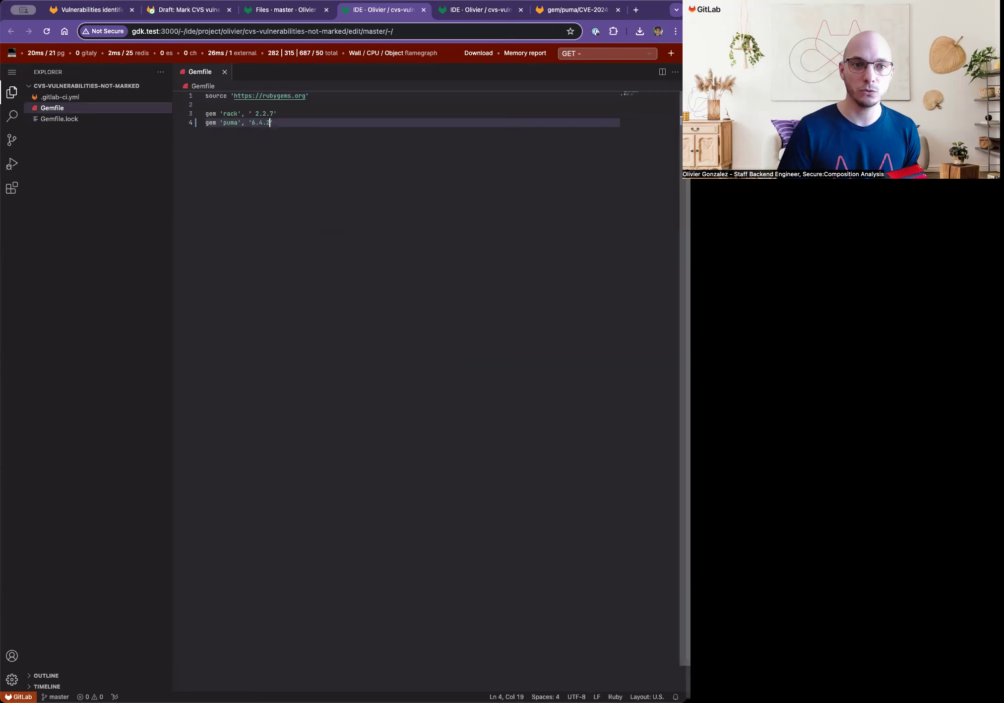
- Set the puma version in the specs section of Gemfile.lock to 6.4.2
{"action": "left_click", "coordinate": [102, 119]}
{"action": "left_click", "coordinate": [249, 132]}
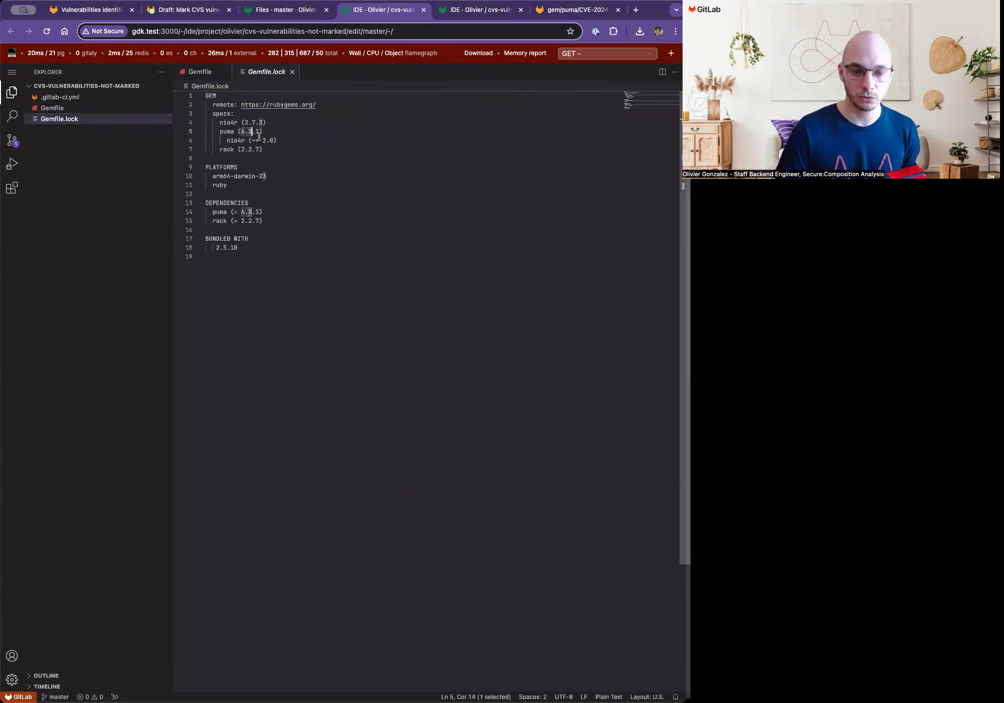
{"action": "key", "text": "BackSpace"}
{"action": "type", "text": "4"}
{"action": "key", "text": "Right"}
{"action": "key", "text": "Right"}
{"action": "key", "text": "BackSpace"}
{"action": "type", "text": "2"}
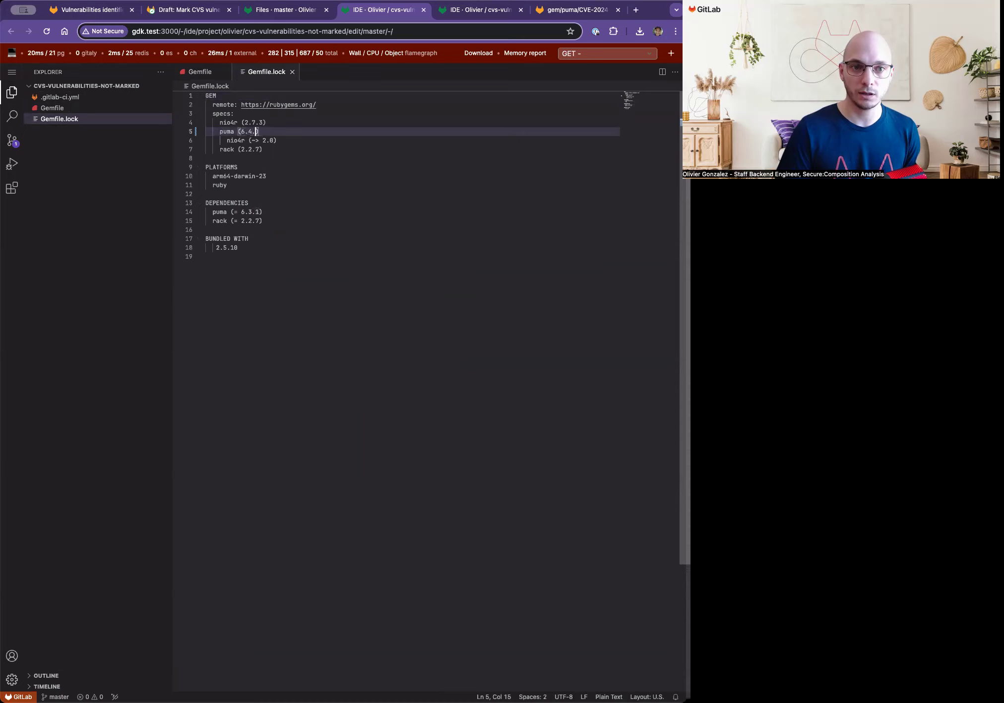
- Set the puma requirement in the DEPENDENCIES section of Gemfile.lock to 6.4.2
{"action": "left_click", "coordinate": [249, 211]}
{"action": "key", "text": "Delete"}
{"action": "type", "text": "4"}
{"action": "key", "text": "Right"}
{"action": "key", "text": "Right"}
{"action": "key", "text": "BackSpace"}
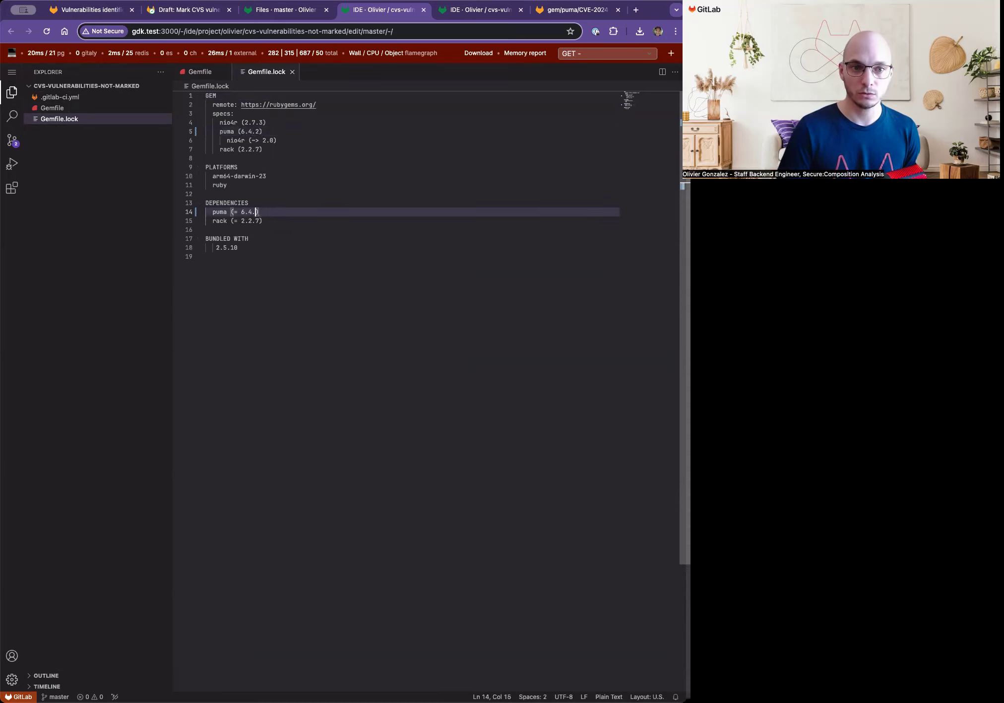
{"action": "type", "text": "2"}
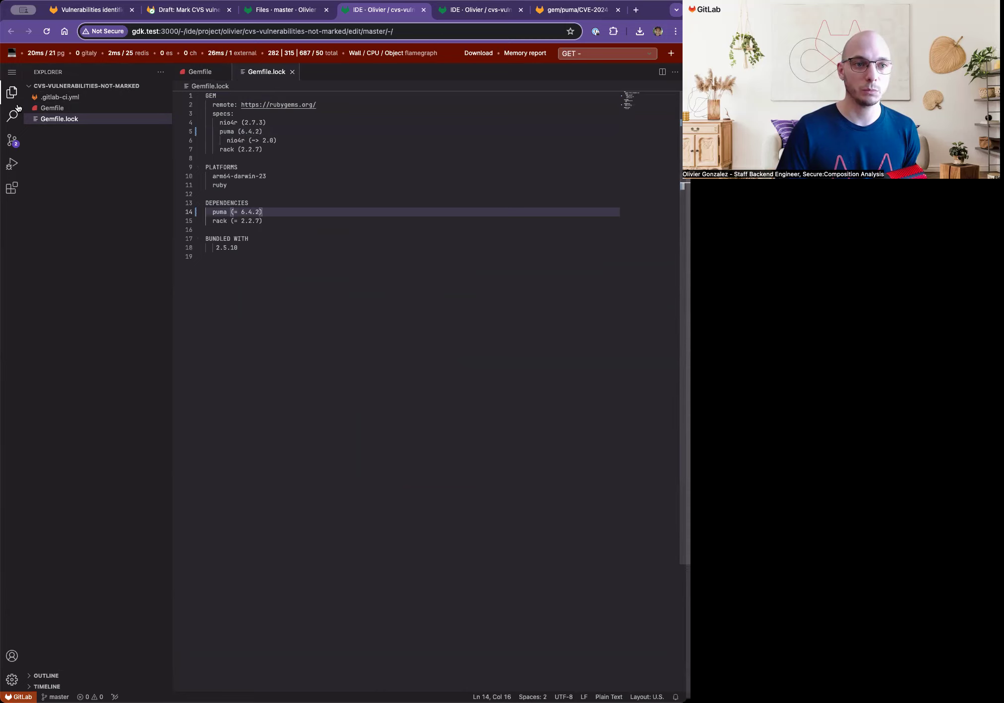
- Commit the Gemfile and Gemfile.lock changes to master with the message "update puma"
{"action": "left_click", "coordinate": [11, 140]}
{"action": "left_click", "coordinate": [89, 89]}
{"action": "type", "text": "update puma"}
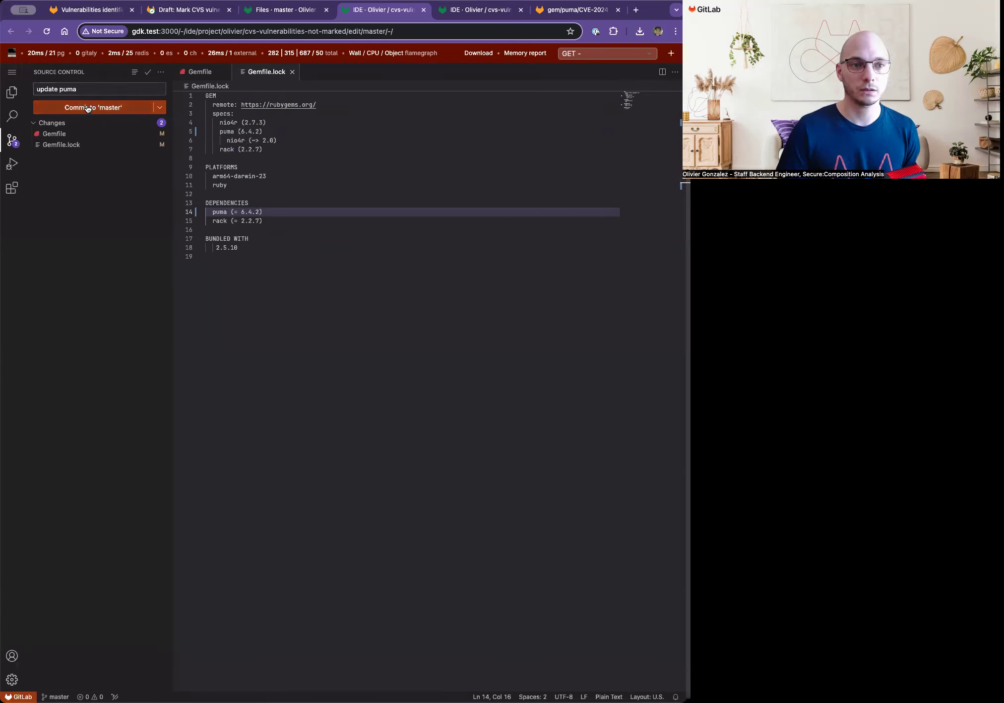
{"action": "left_click", "coordinate": [83, 106]}
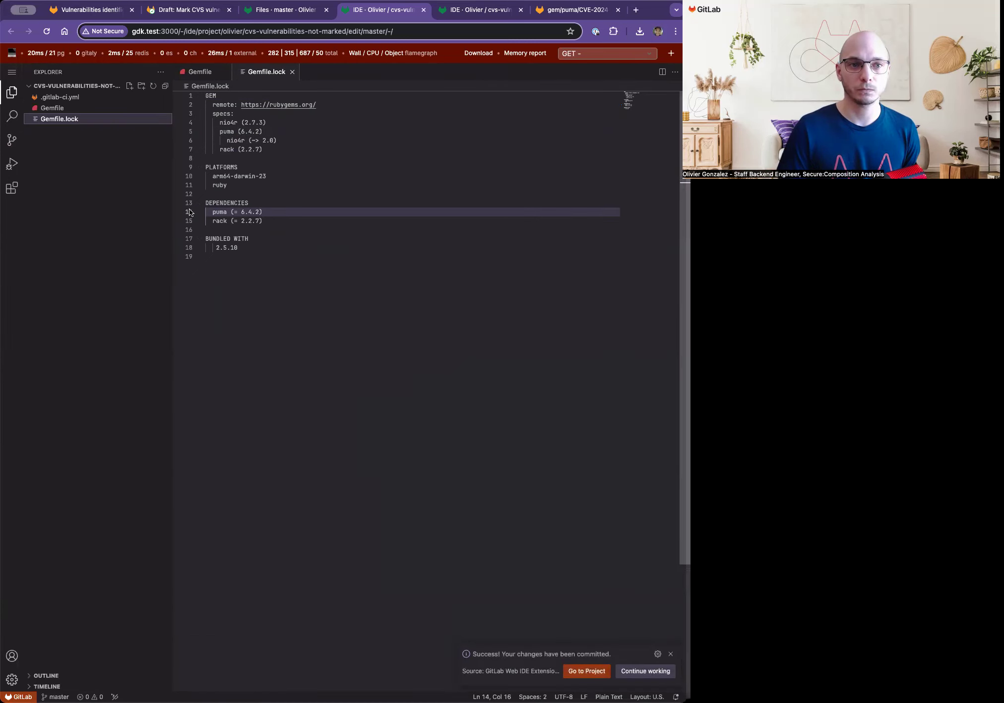
- Comment out the gemnasium-dependency_scanning block that removes gl-dependency-scanning-report.json in .gitlab-ci.yml
{"action": "left_click", "coordinate": [54, 97]}
{"action": "left_click", "coordinate": [378, 142]}
{"action": "left_click_drag", "start_coordinate": [379, 142], "coordinate": [128, 124]}
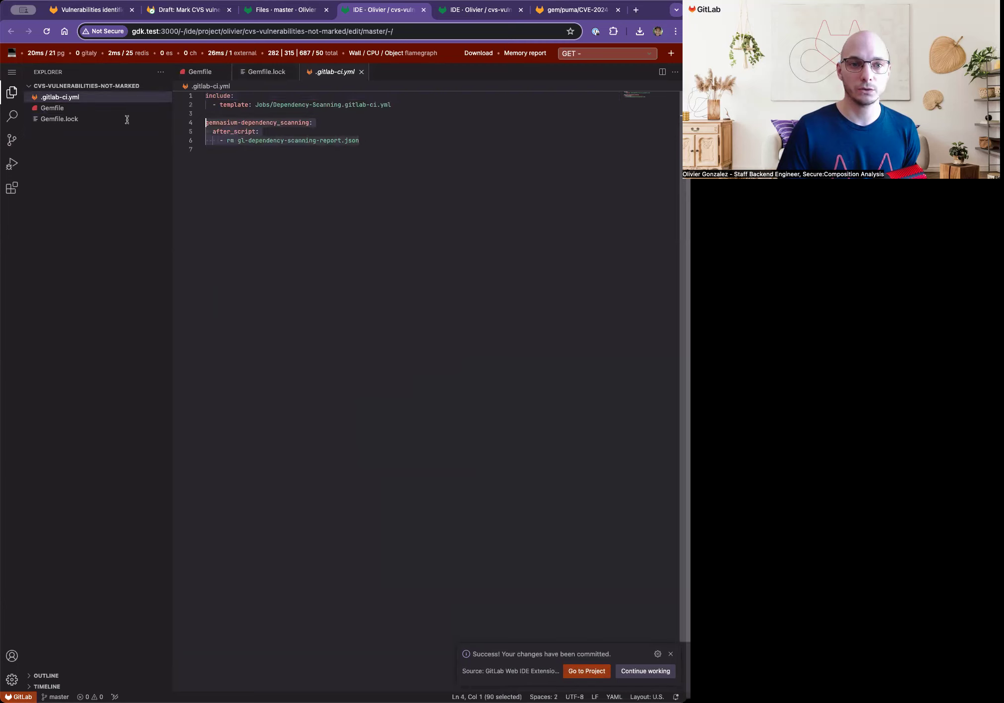
{"action": "key", "text": "super+slash"}
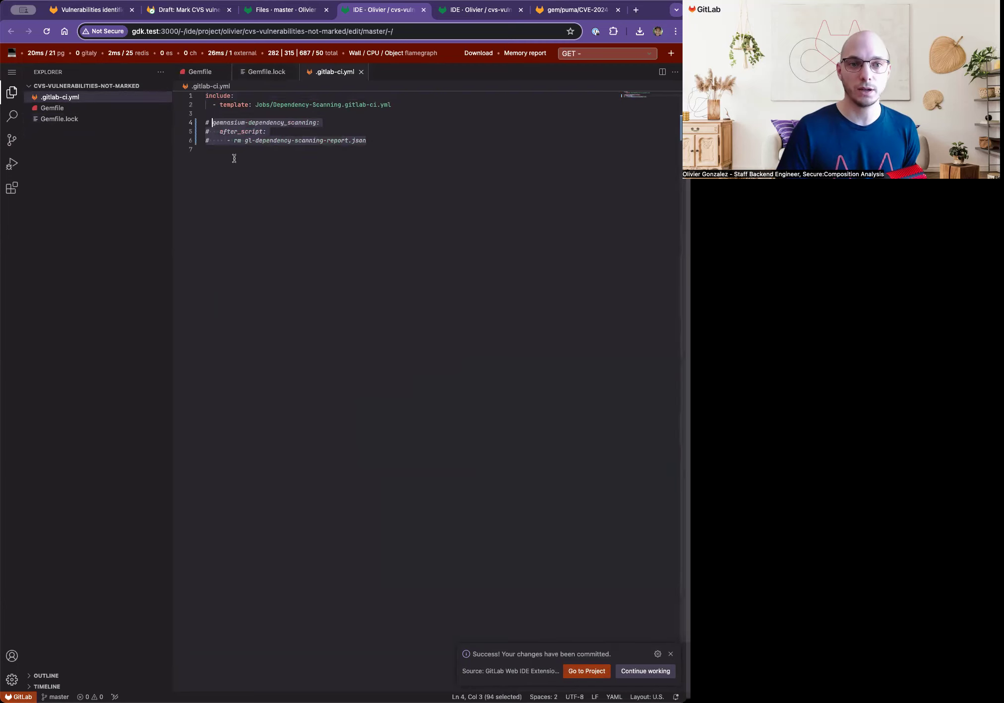
{"action": "left_click", "coordinate": [238, 114]}
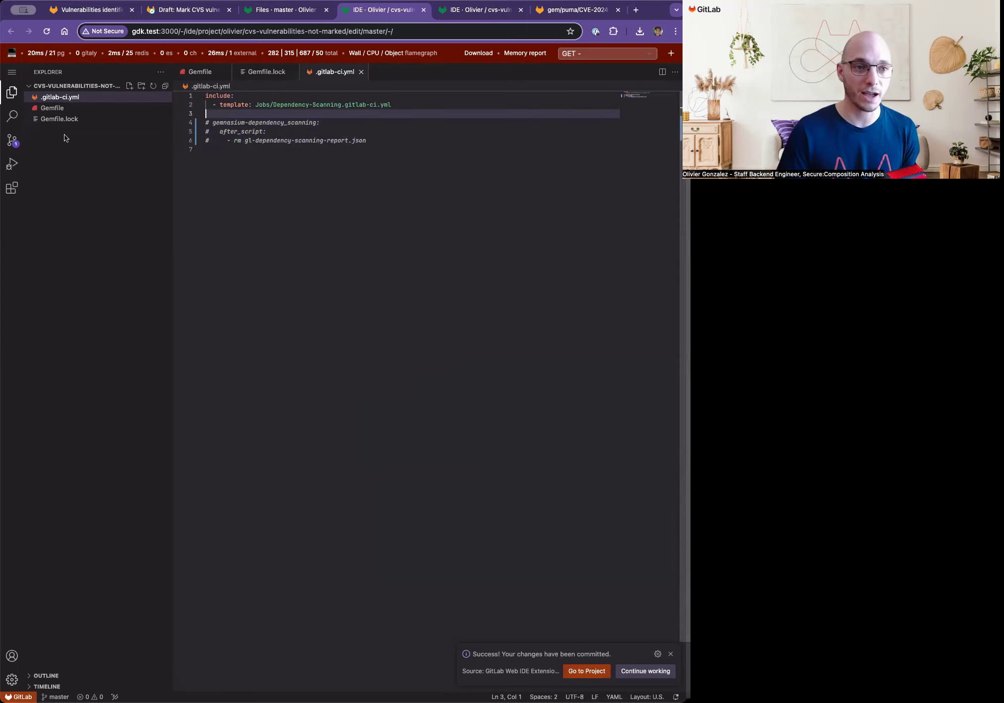
- Commit the .gitlab-ci.yml change to master with the message "restore regular DS job"
{"action": "left_click", "coordinate": [12, 140]}
{"action": "left_click", "coordinate": [51, 89]}
{"action": "type", "text": "r"}
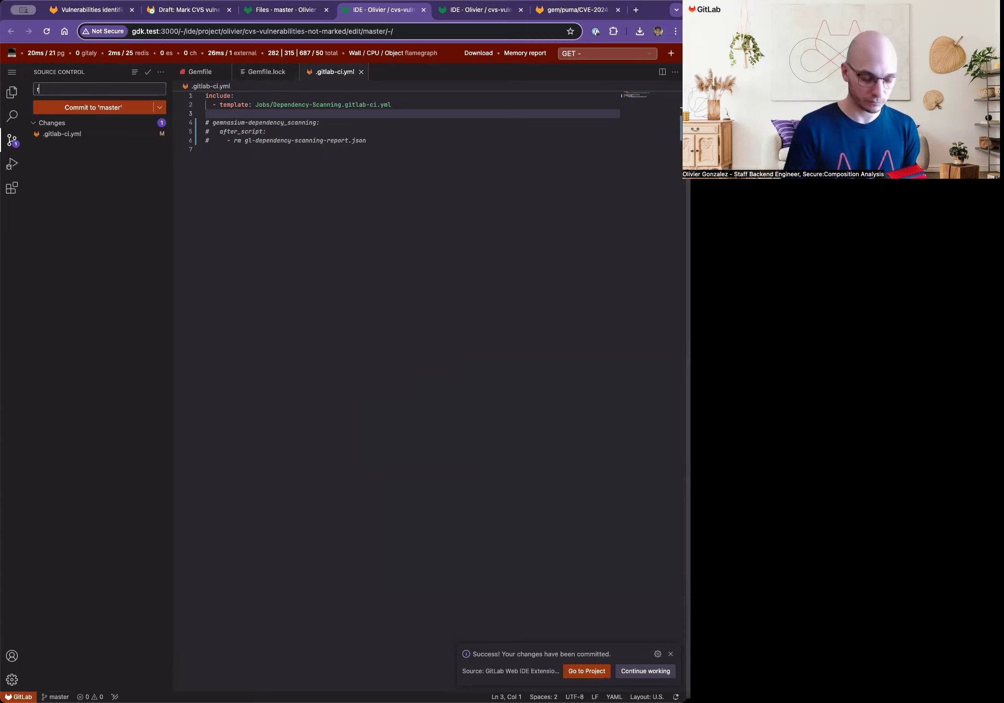
{"action": "type", "text": "estore "}
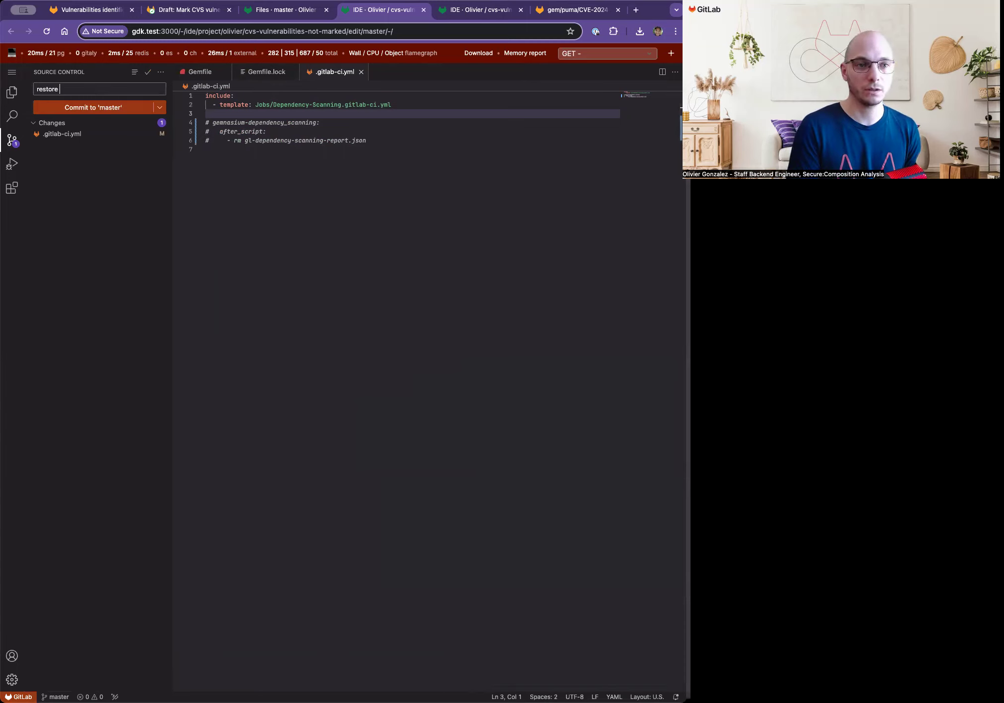
{"action": "type", "text": "regular DS job"}
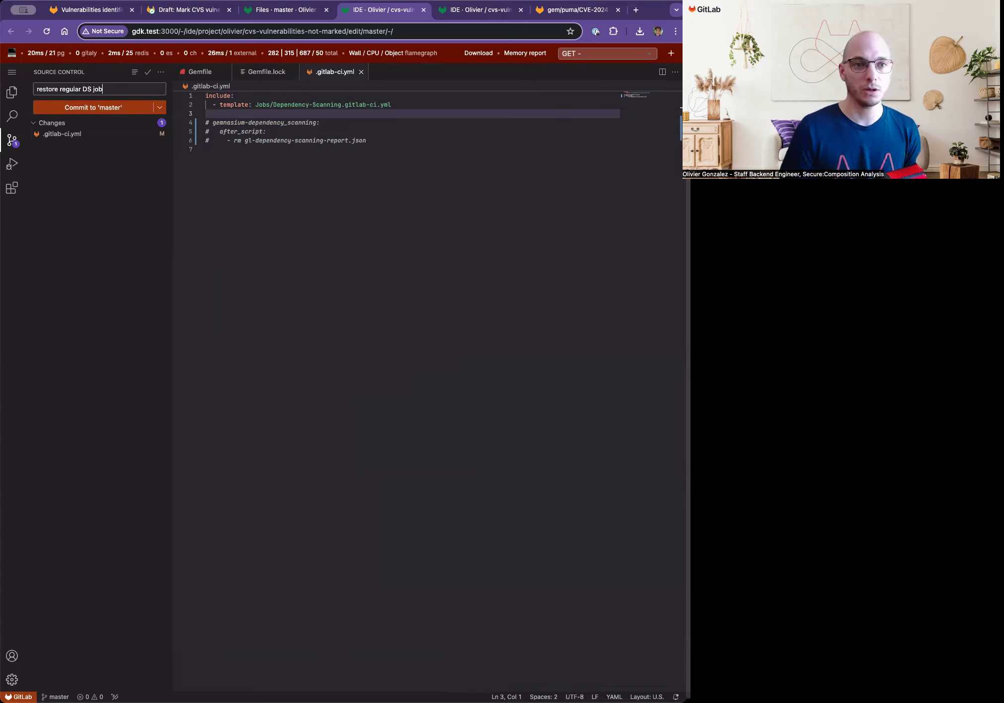
{"action": "key", "text": "super+Return"}
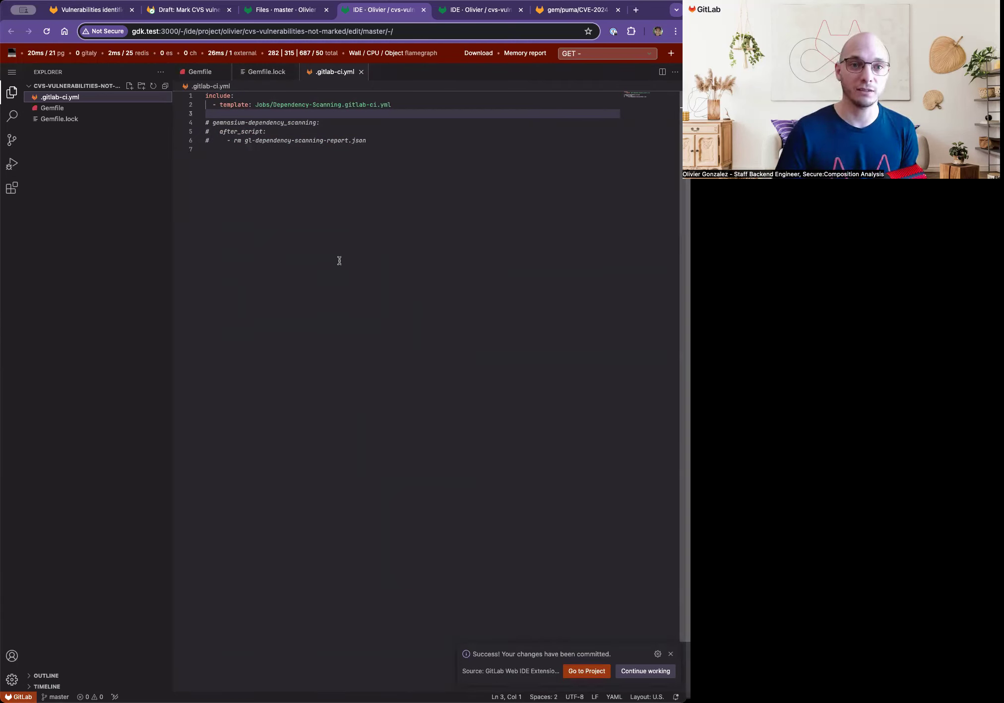
- Refresh the repository page, open the pipeline of the "restore regular DS job" commit and inspect its gemnasium-dependency_scanning job log
{"action": "left_click", "coordinate": [264, 8]}
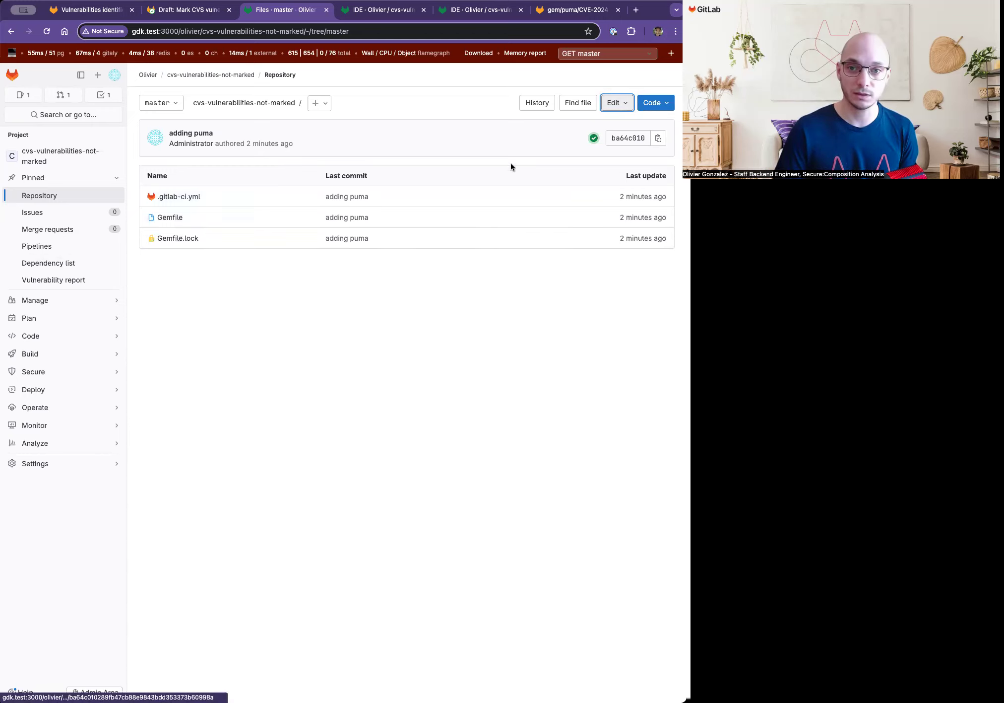
{"action": "left_click", "coordinate": [248, 313]}
{"action": "key", "text": "super+r"}
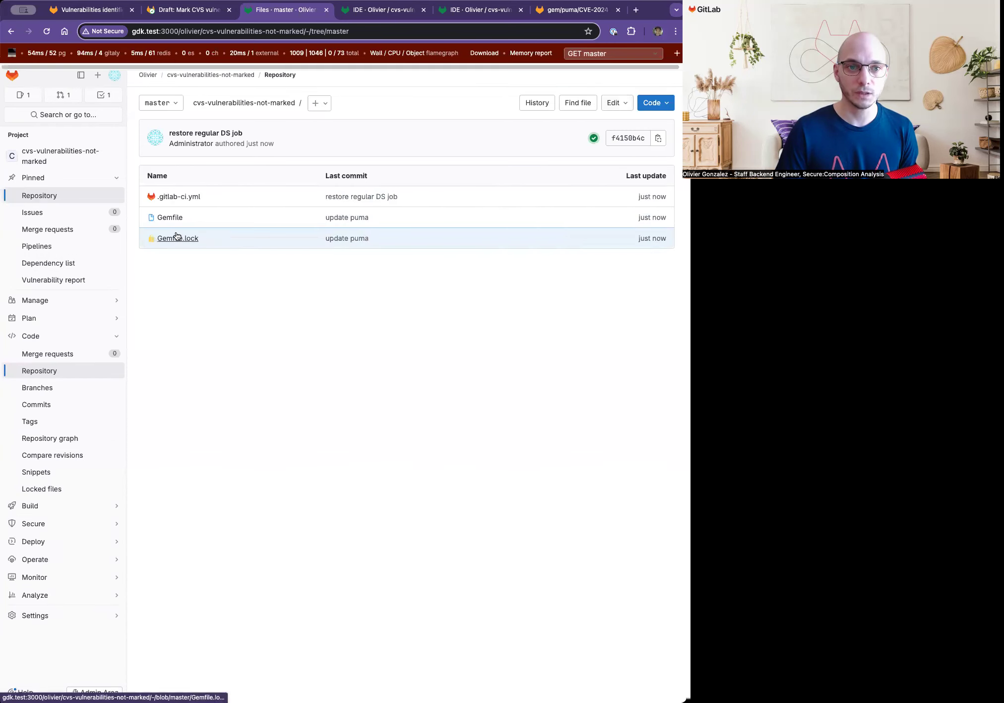
{"action": "left_click", "coordinate": [593, 138]}
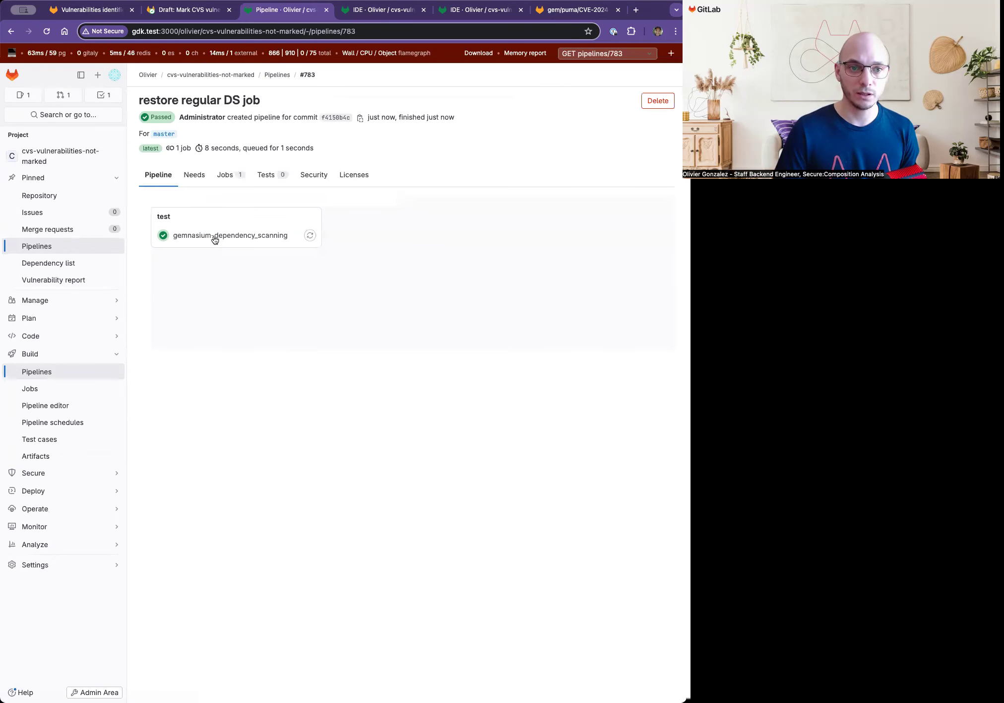
{"action": "left_click", "coordinate": [214, 240]}
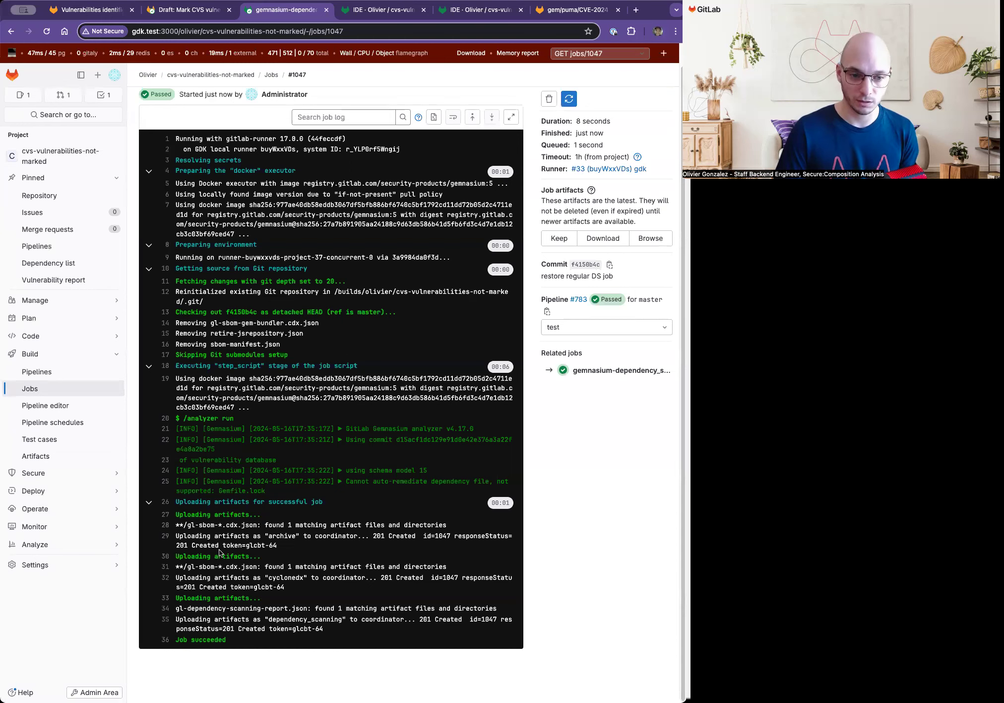
- Check the puma version in the project's dependency list and whether the vulnerability report still lists the puma vulnerability
{"action": "left_click", "coordinate": [43, 264]}
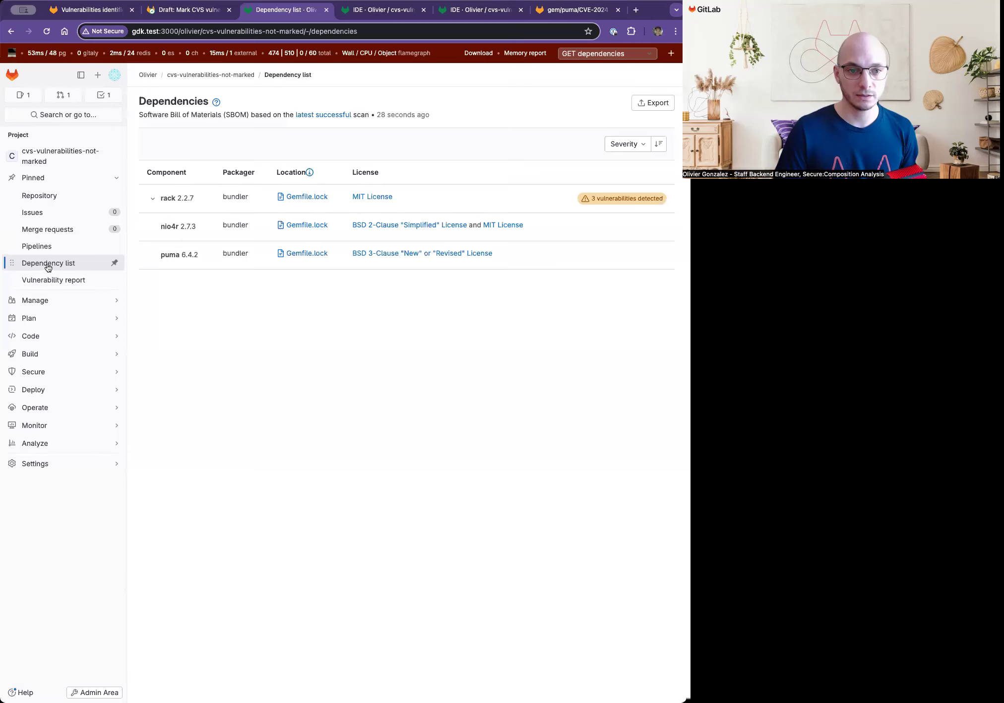
{"action": "left_click_drag", "start_coordinate": [200, 254], "coordinate": [180, 255]}
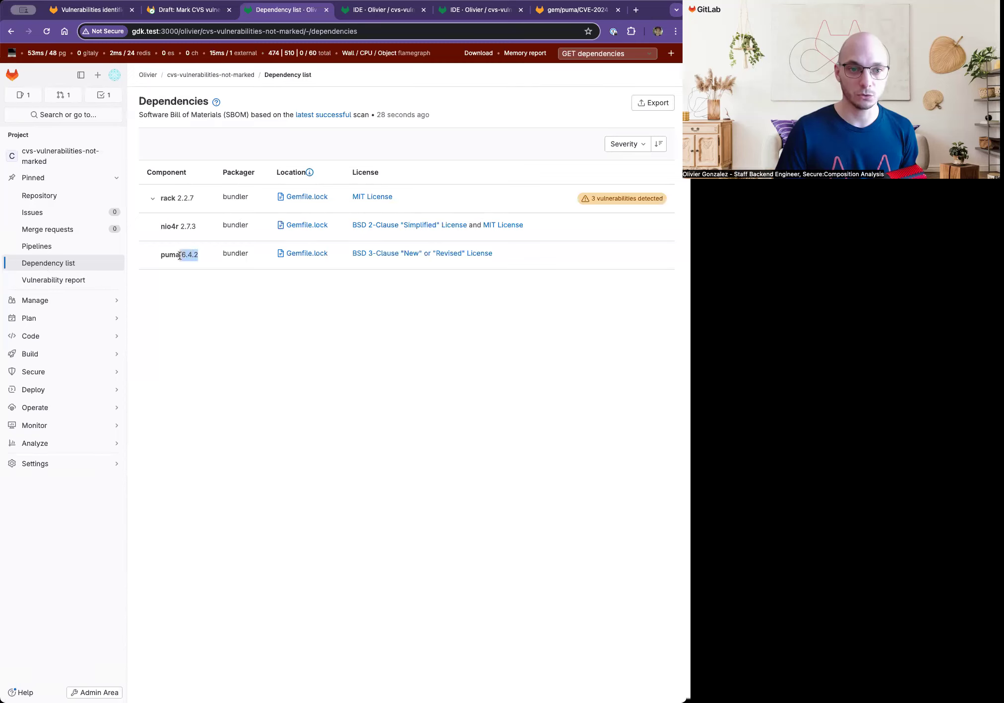
{"action": "left_click", "coordinate": [48, 281]}
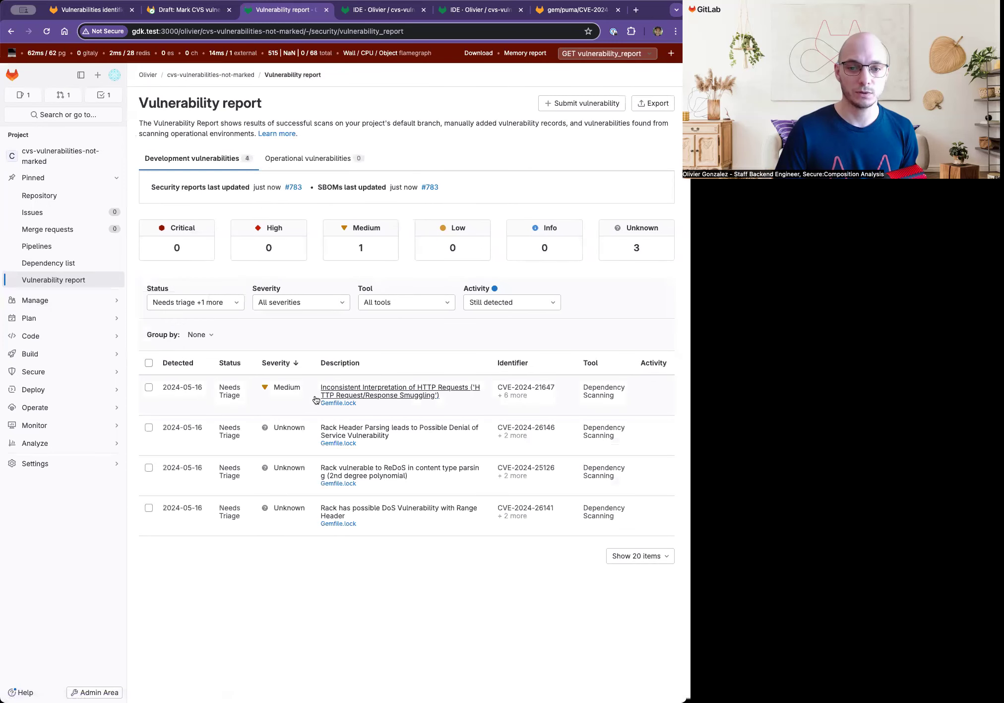
- Inspect the details of the puma vulnerability CVE-2024-21647, including its scanner and evidence, and return to the vulnerability report
{"action": "left_click", "coordinate": [418, 397]}
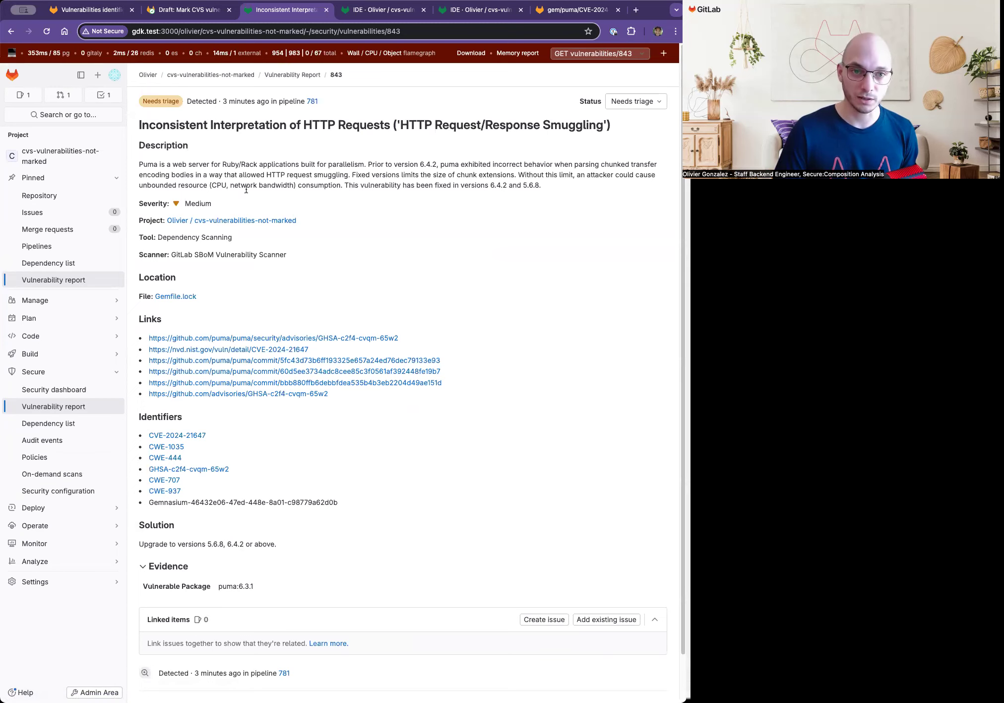
{"action": "key", "text": "super+bracketleft"}
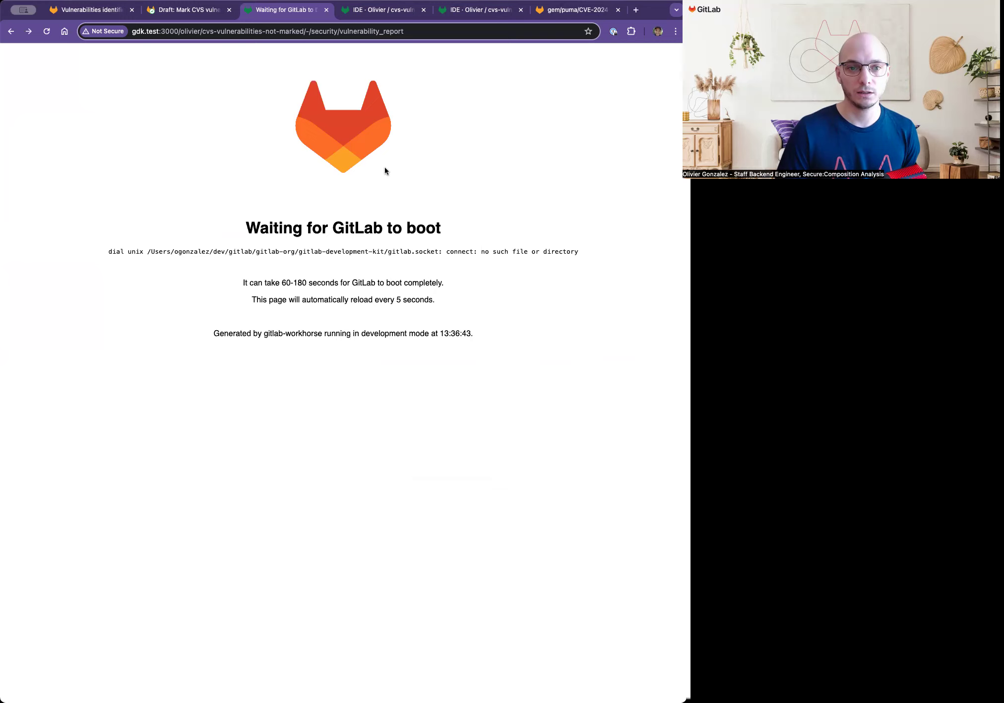
{"action": "key", "text": "super+Tab"}
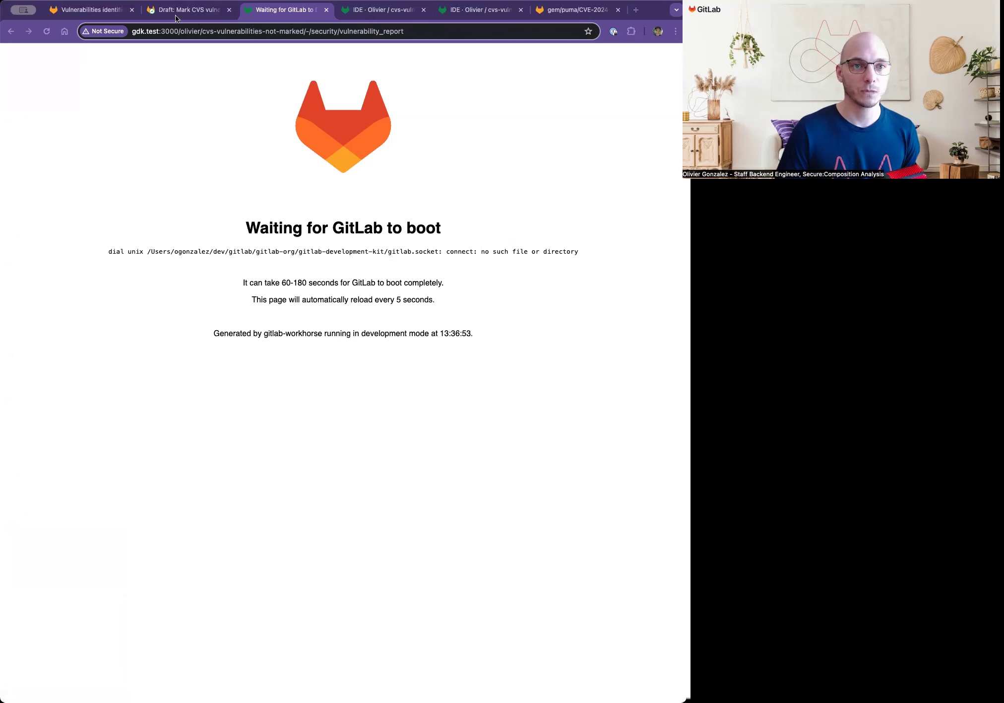
{"action": "left_click", "coordinate": [94, 12]}
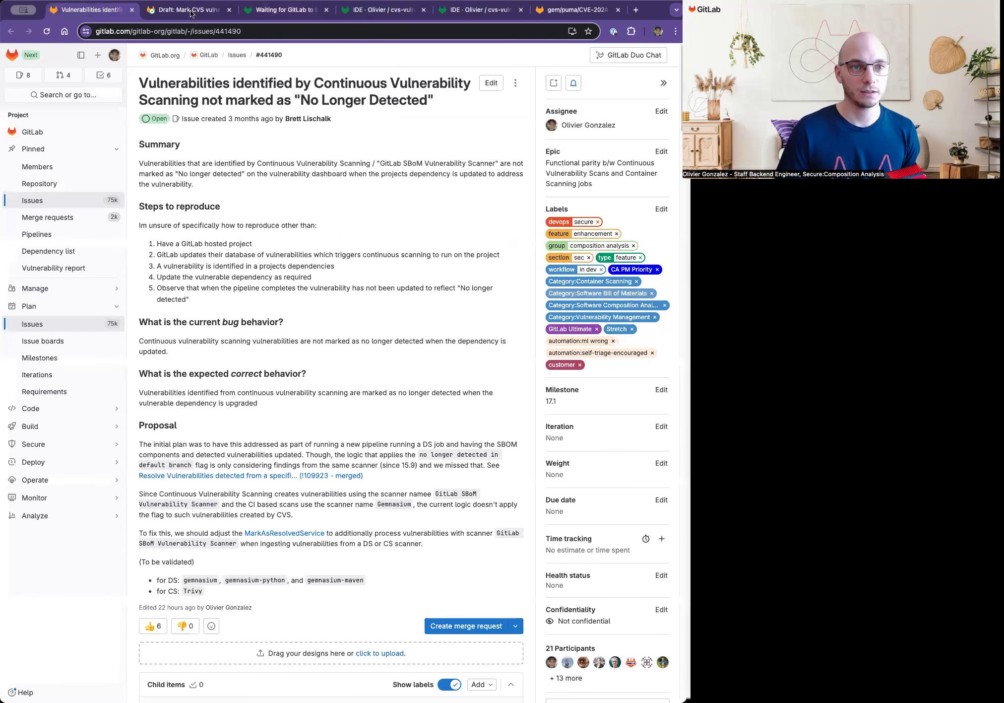
{"action": "left_click", "coordinate": [287, 12]}
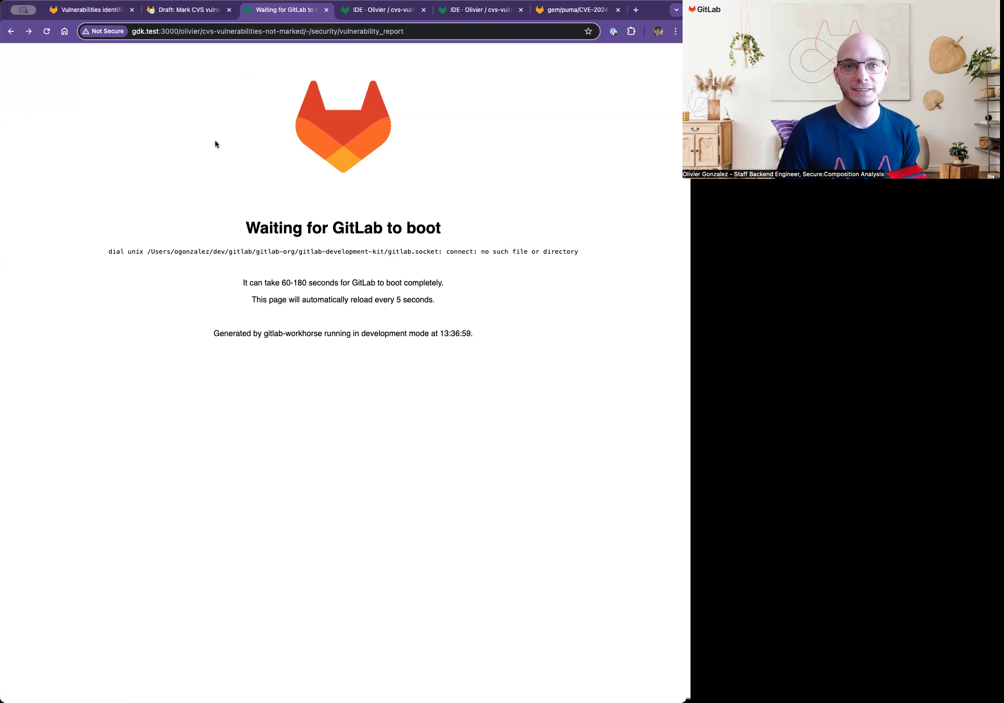
- Close both Web IDE tabs of the test project and return to its vulnerability report
{"action": "left_click", "coordinate": [474, 12]}
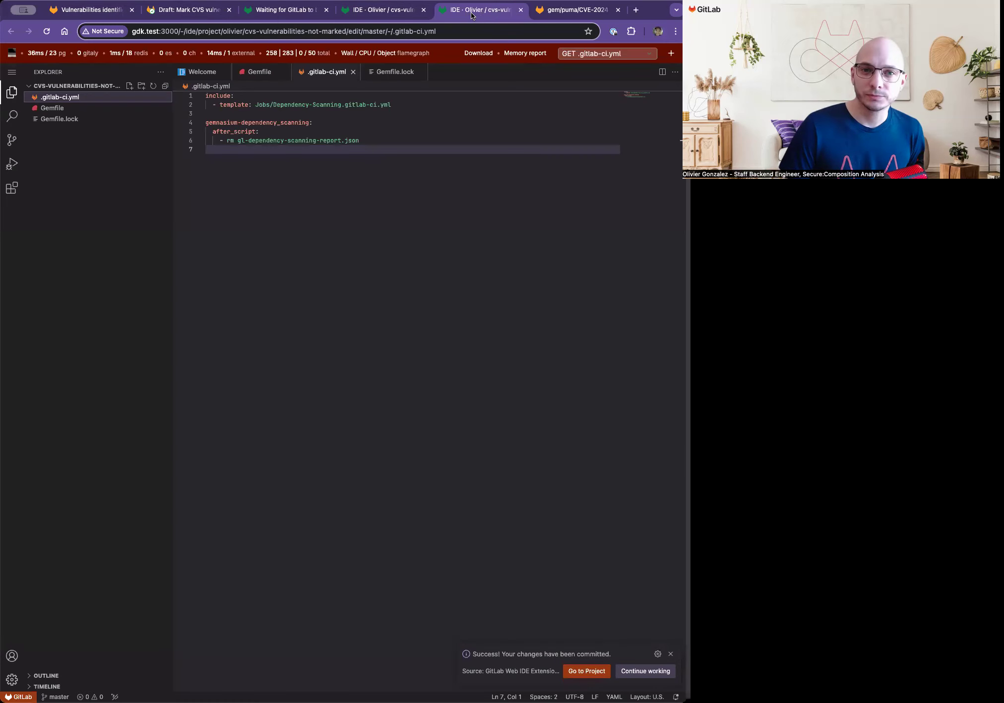
{"action": "left_click", "coordinate": [521, 10]}
{"action": "left_click", "coordinate": [414, 12]}
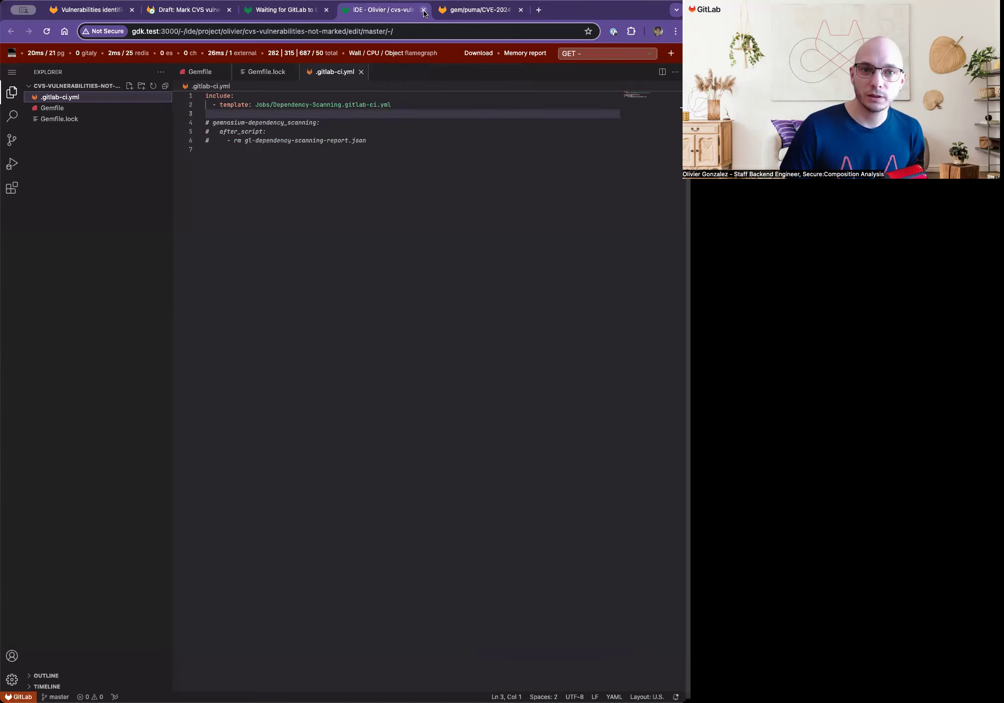
{"action": "left_click", "coordinate": [423, 10]}
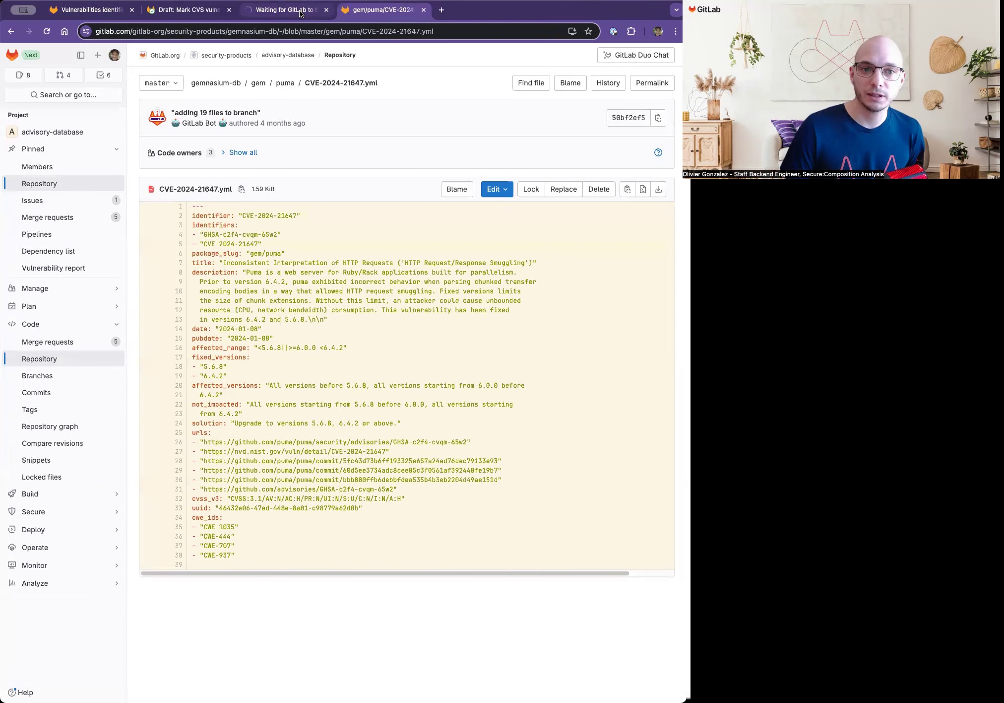
{"action": "left_click", "coordinate": [317, 13]}
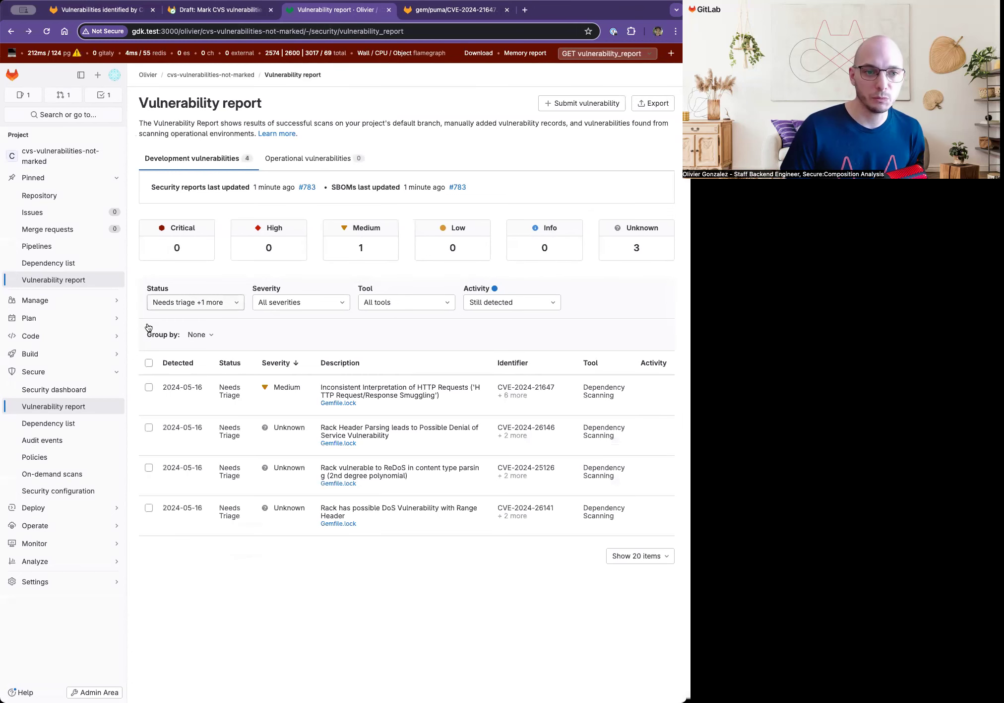
- Run a new pipeline for the master branch and open its gemnasium-dependency_scanning job log
{"action": "left_click", "coordinate": [46, 248]}
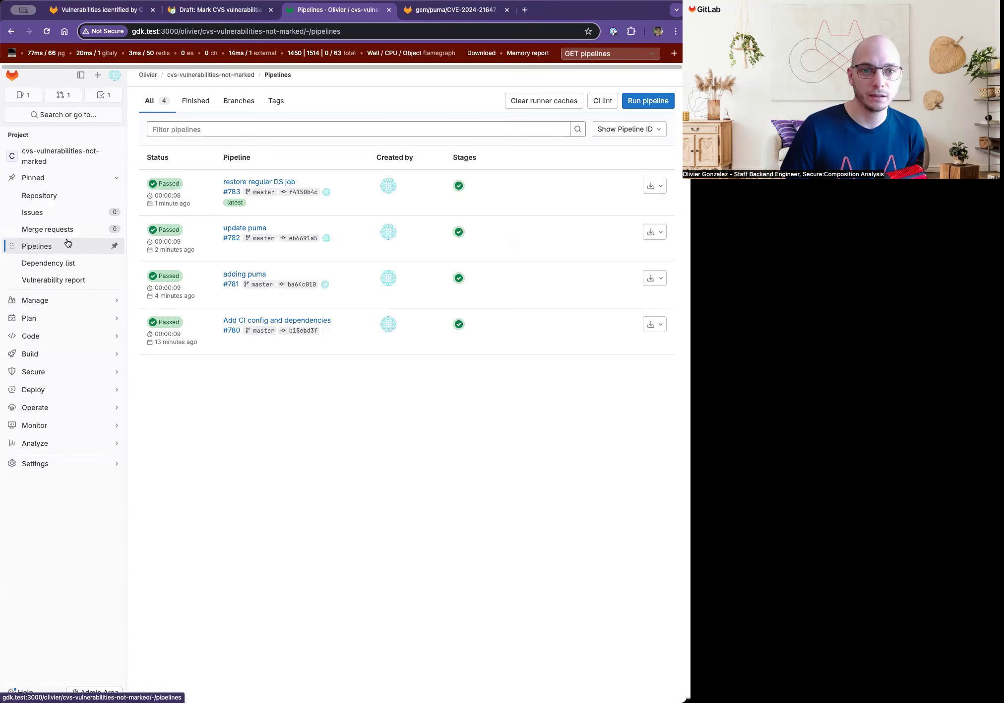
{"action": "left_click", "coordinate": [648, 101]}
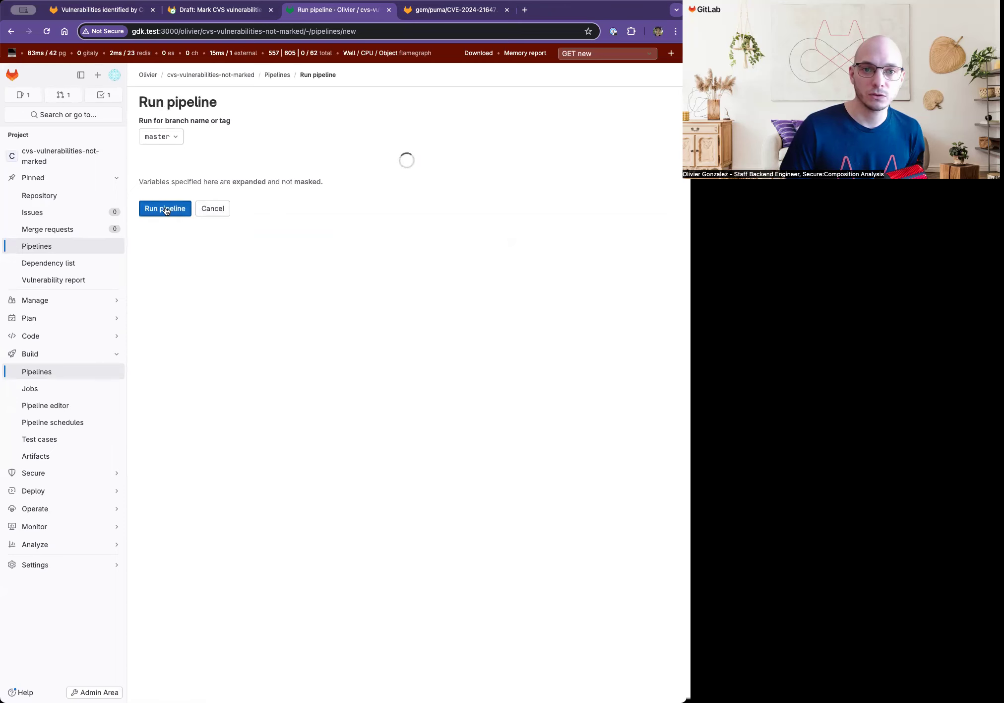
{"action": "left_click", "coordinate": [158, 235]}
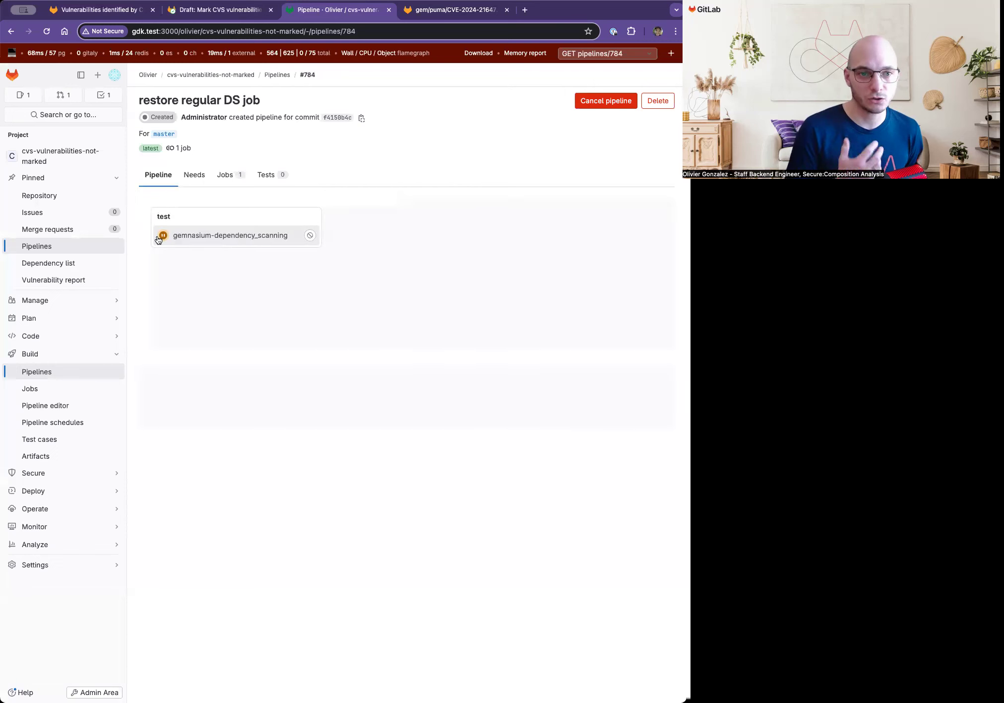
{"action": "left_click", "coordinate": [246, 238]}
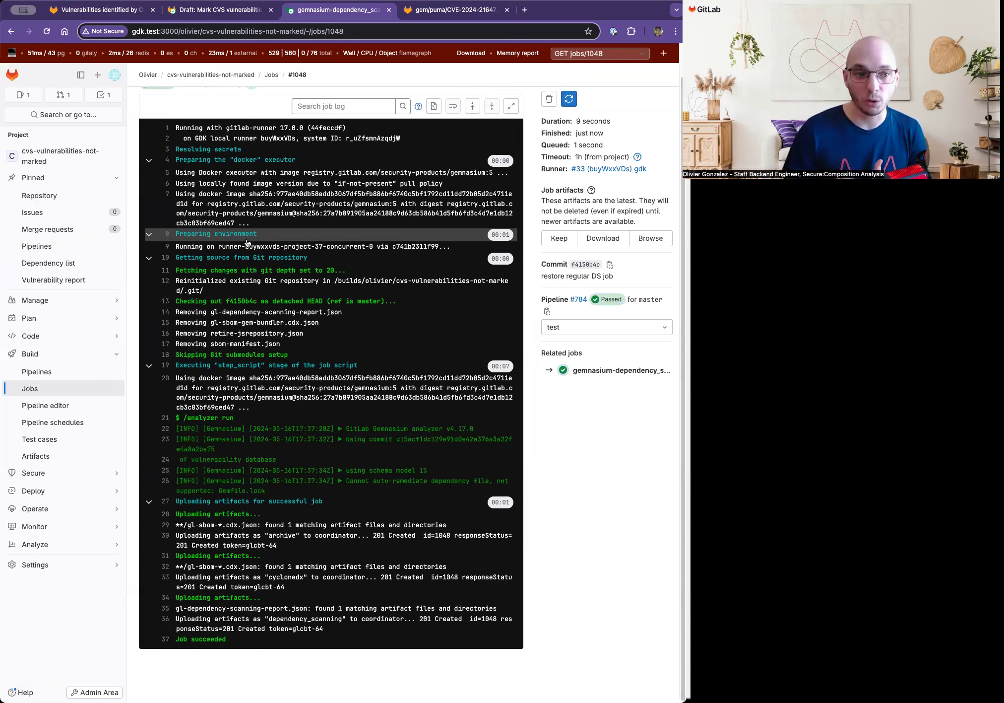
- Check the vulnerability report for the puma vulnerability and filter the report by the activity "No longer detected"
{"action": "left_click", "coordinate": [56, 280]}
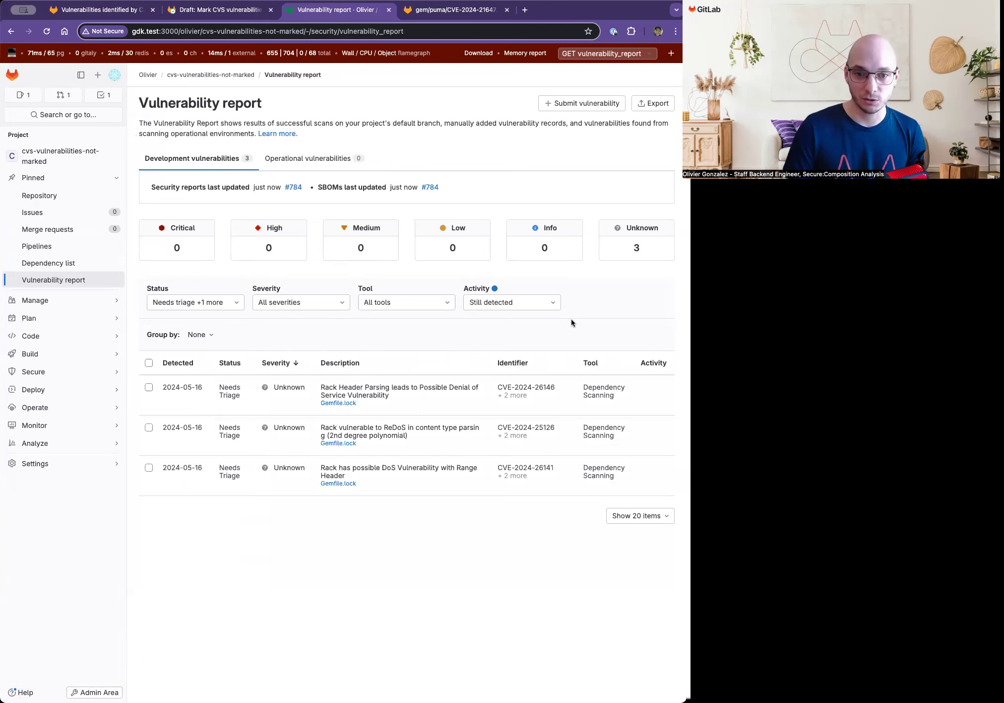
{"action": "left_click", "coordinate": [548, 303]}
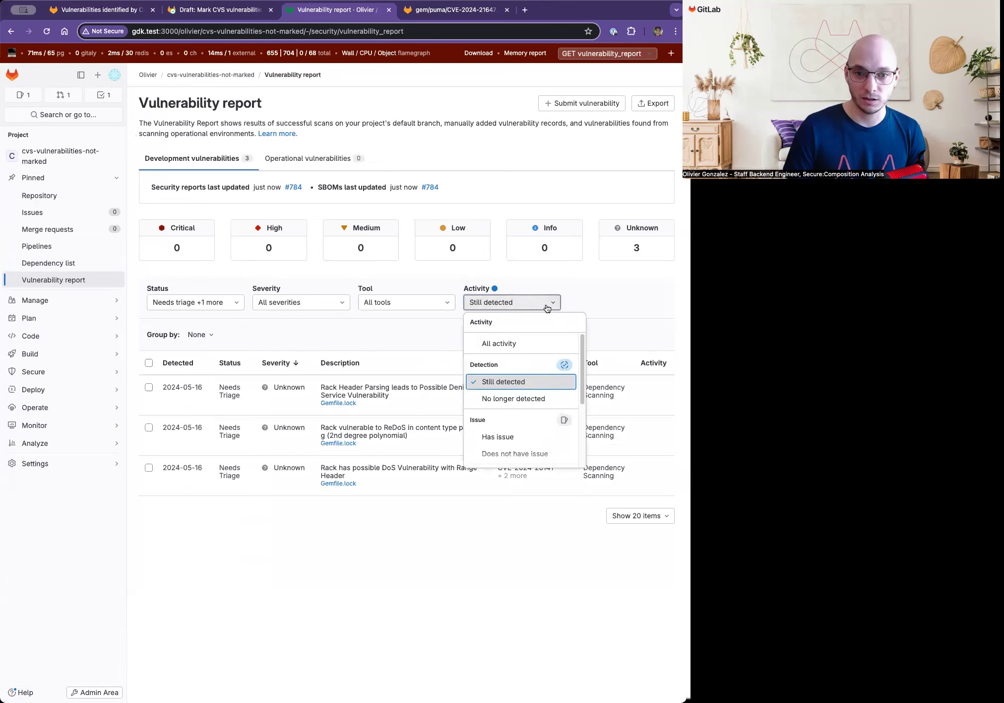
{"action": "left_click", "coordinate": [516, 403]}
{"action": "left_click", "coordinate": [375, 411]}
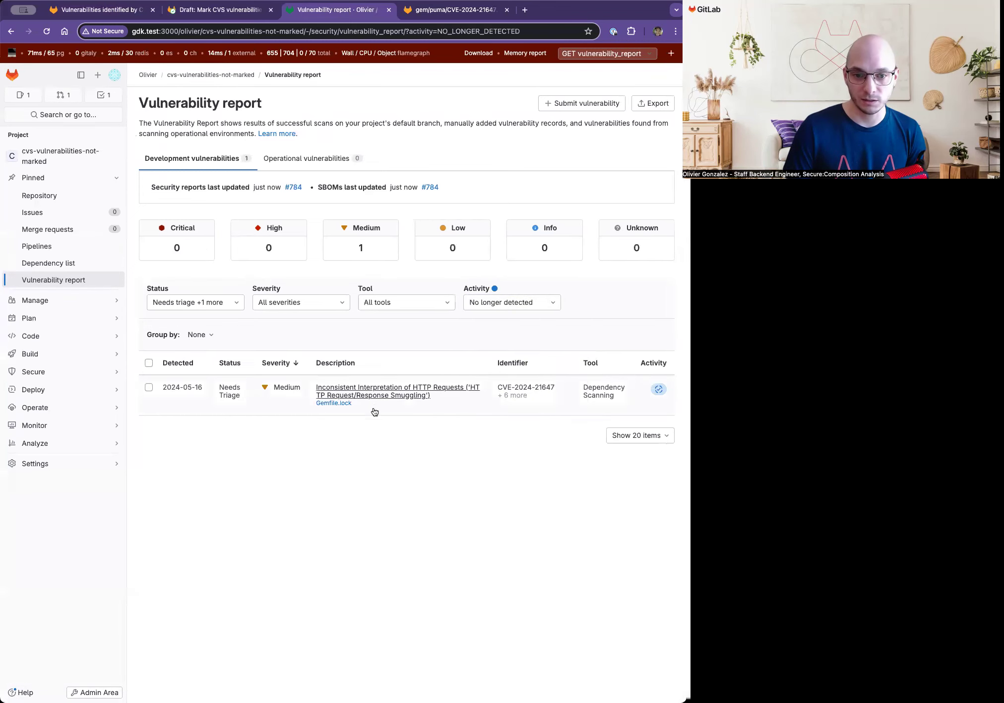
- Check the scanner in the details of vulnerability CVE-2024-21647 and puma's version in the project's dependency list
{"action": "left_click", "coordinate": [378, 395]}
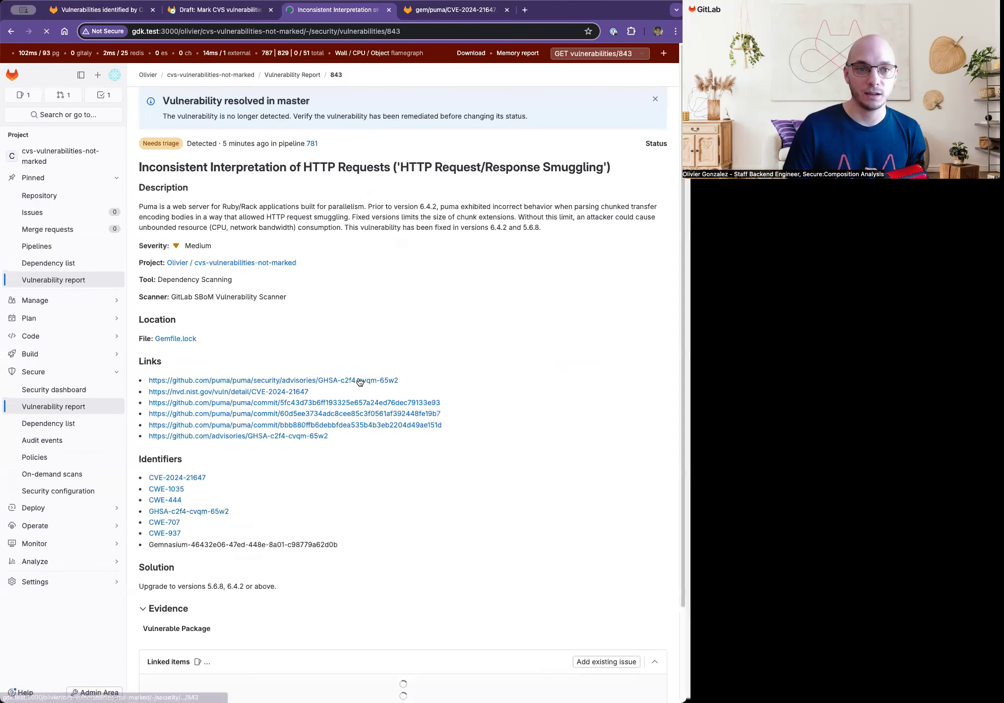
{"action": "left_click_drag", "start_coordinate": [287, 297], "coordinate": [170, 301]}
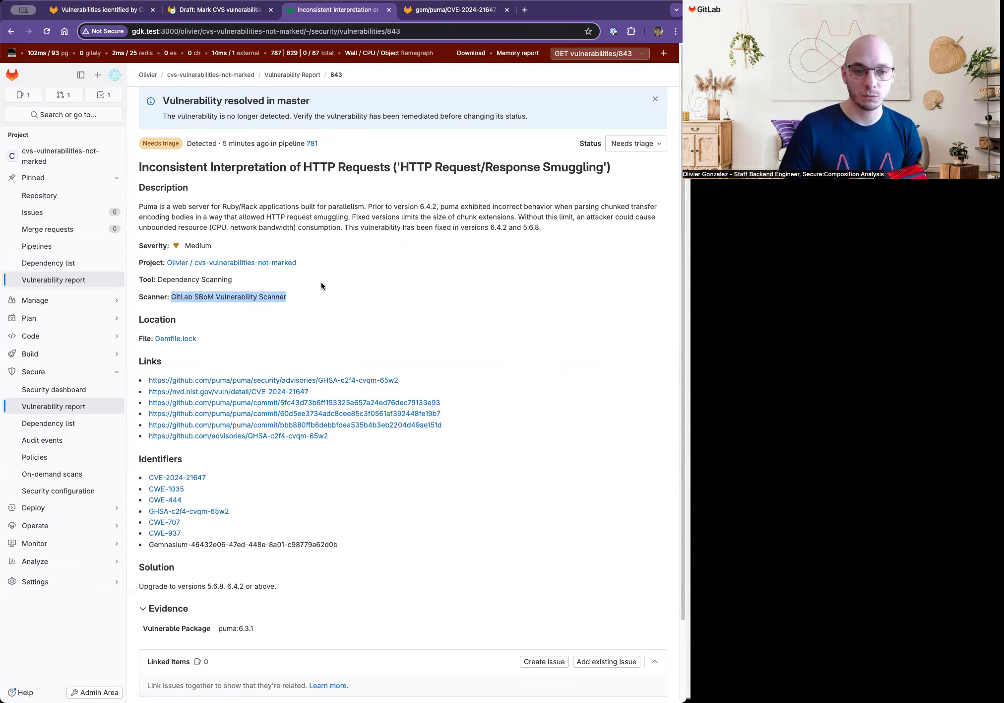
{"action": "left_click", "coordinate": [312, 290]}
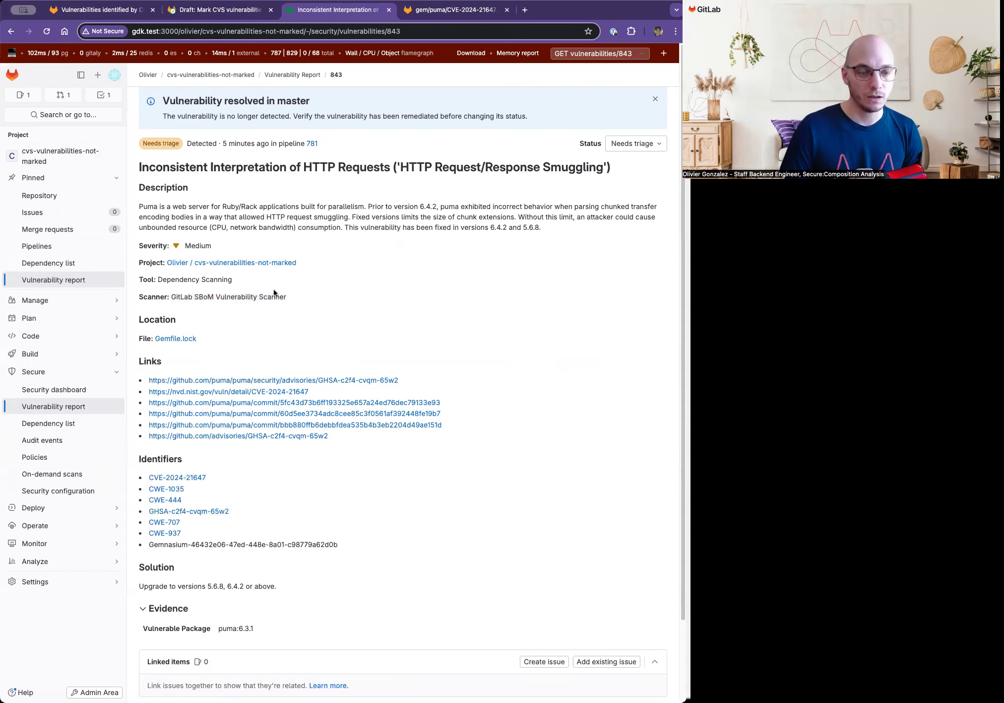
{"action": "left_click", "coordinate": [79, 267]}
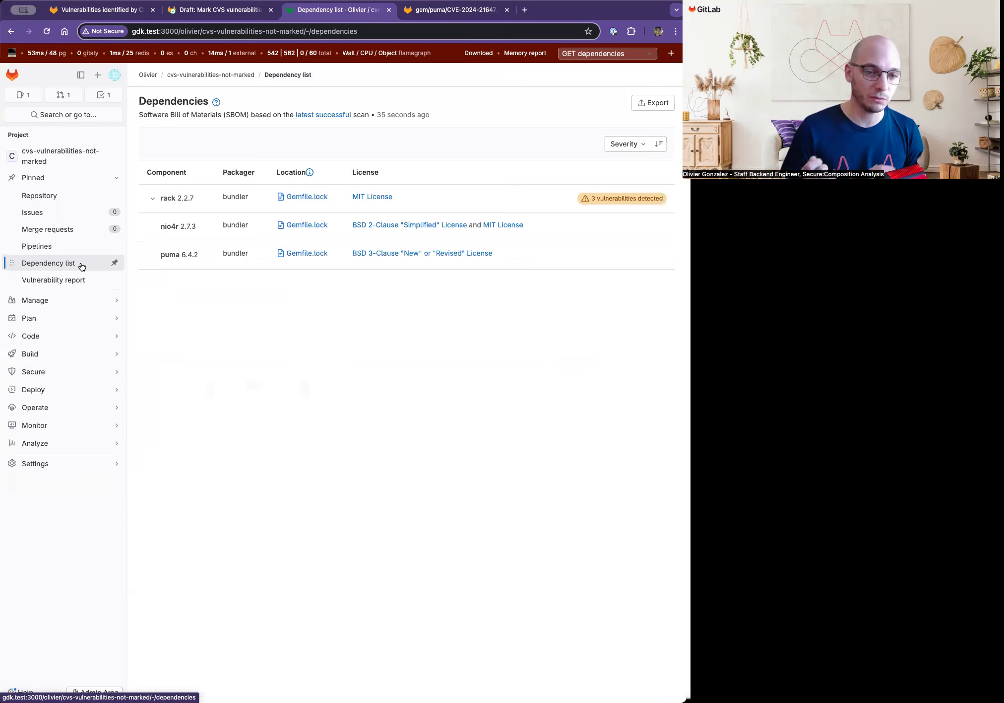